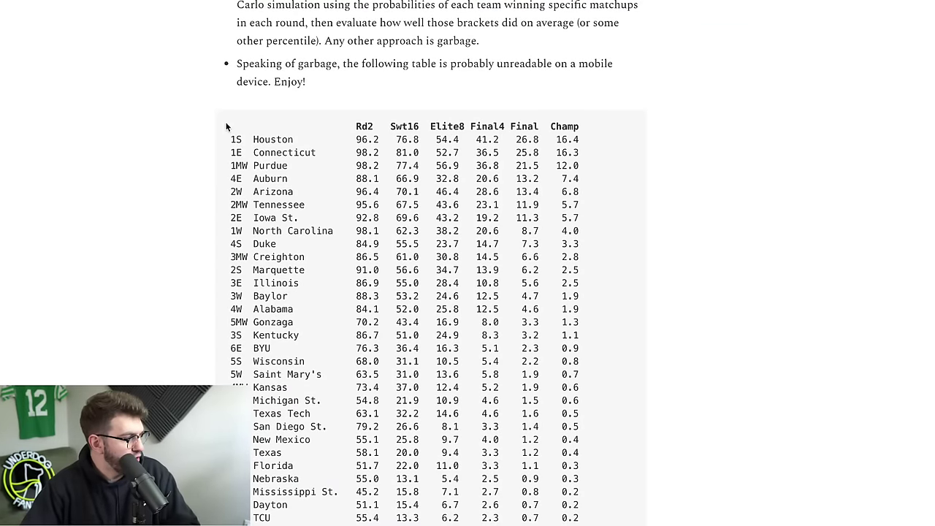
# Look through the NCAA tournament win probabilities article and highlight the table rows from Houston to Illinois.
pyautogui.scroll(8, 266, 90)
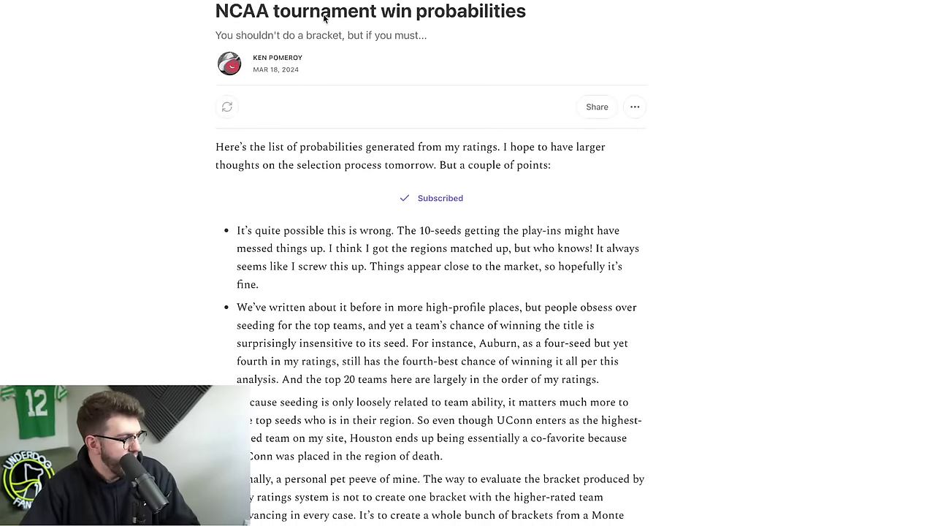
pyautogui.scroll(-8, 365, 151)
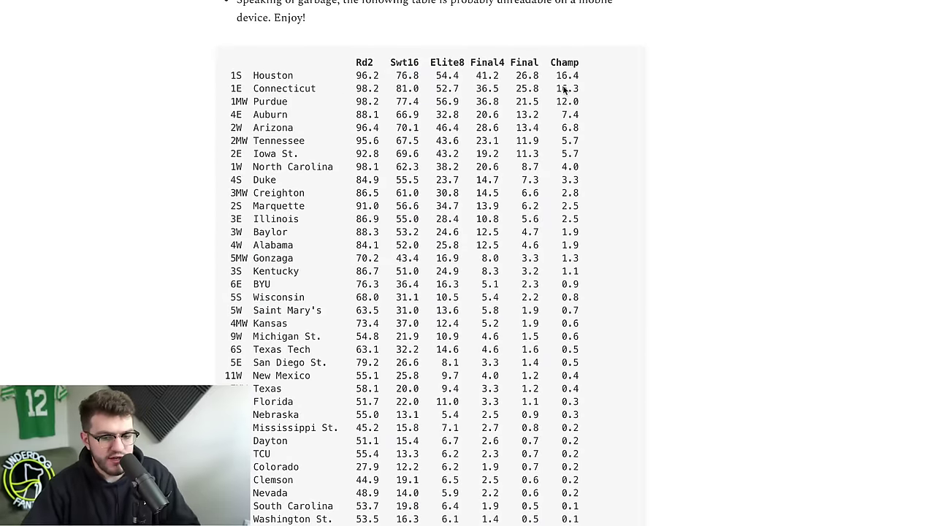
pyautogui.scroll(-1, 582, 123)
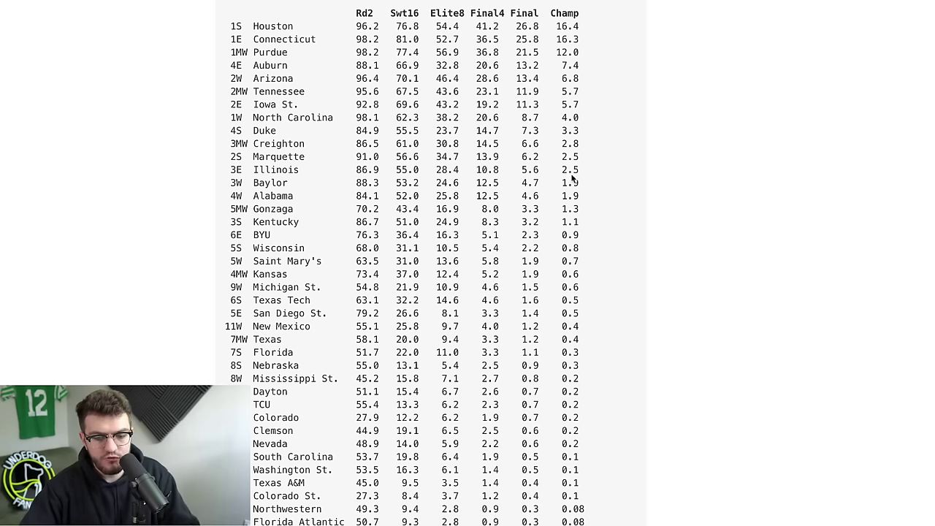
pyautogui.moveTo(579, 172); pyautogui.dragTo(230, 23)
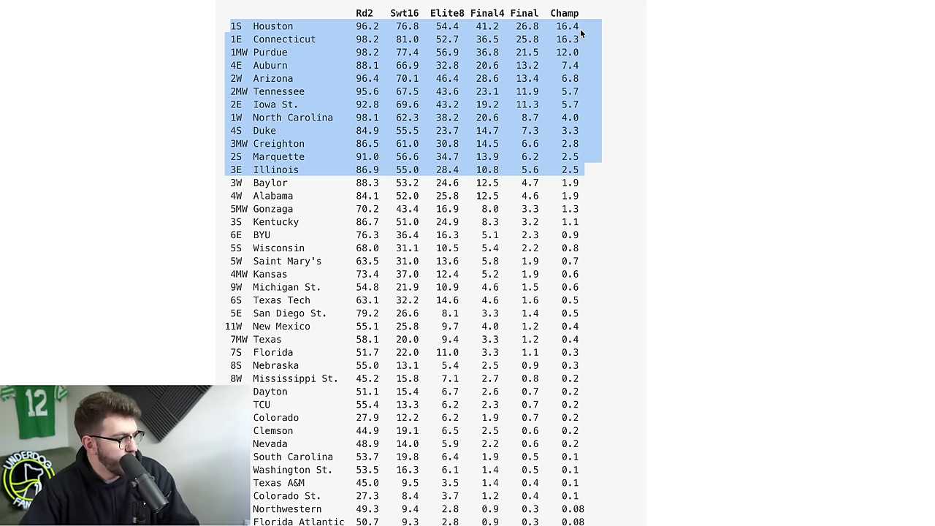
pyautogui.click(572, 299)
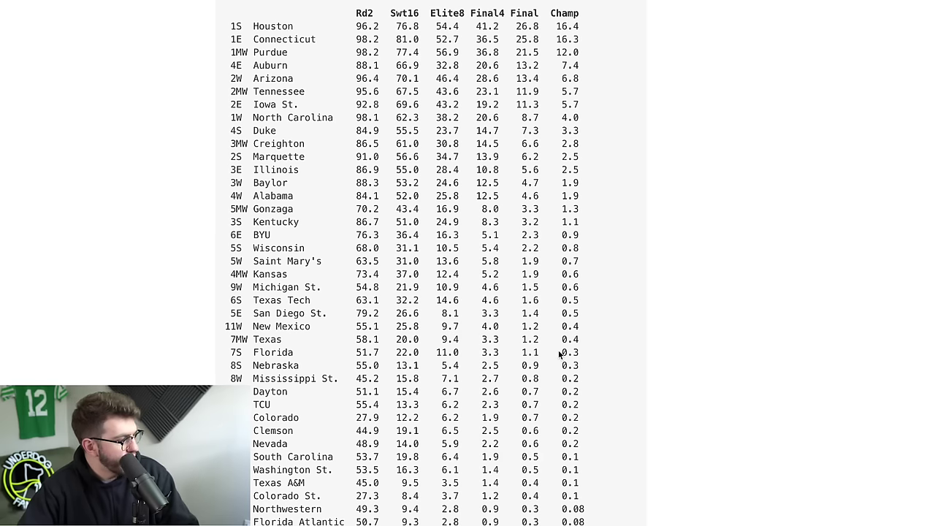
# Highlight Florida's championship probability, the Houston to Purdue rows, and the range from Auburn's championship value through Iowa St.
pyautogui.moveTo(558, 354); pyautogui.dragTo(581, 355)
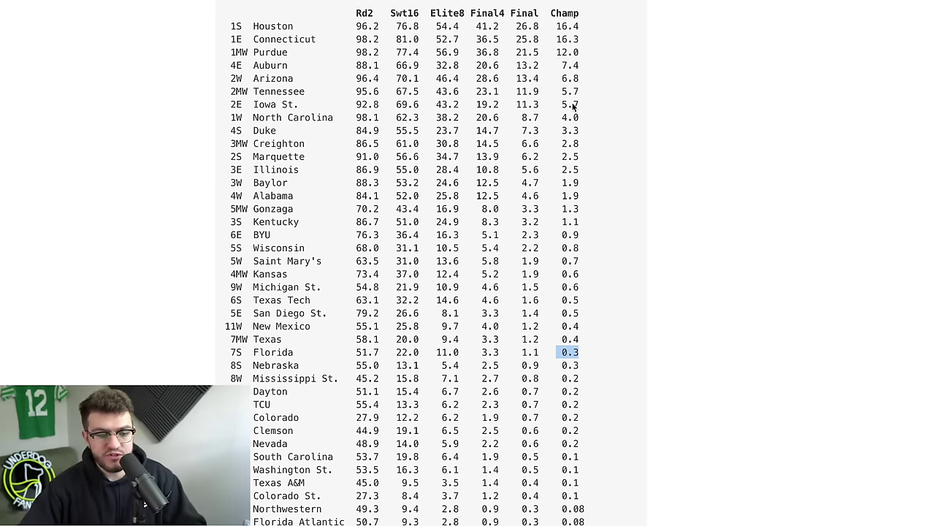
pyautogui.click(568, 51)
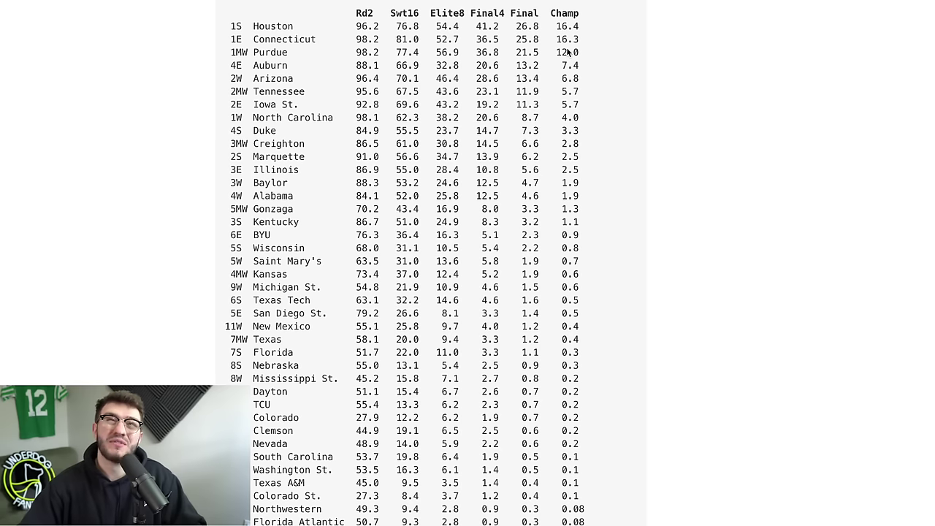
pyautogui.click(585, 52)
pyautogui.moveTo(586, 53); pyautogui.dragTo(233, 27)
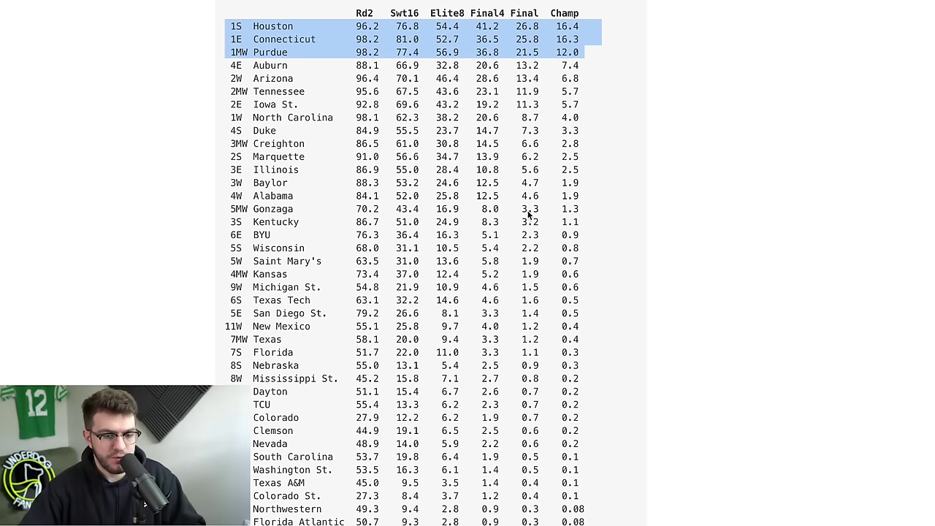
pyautogui.moveTo(561, 65); pyautogui.dragTo(592, 104)
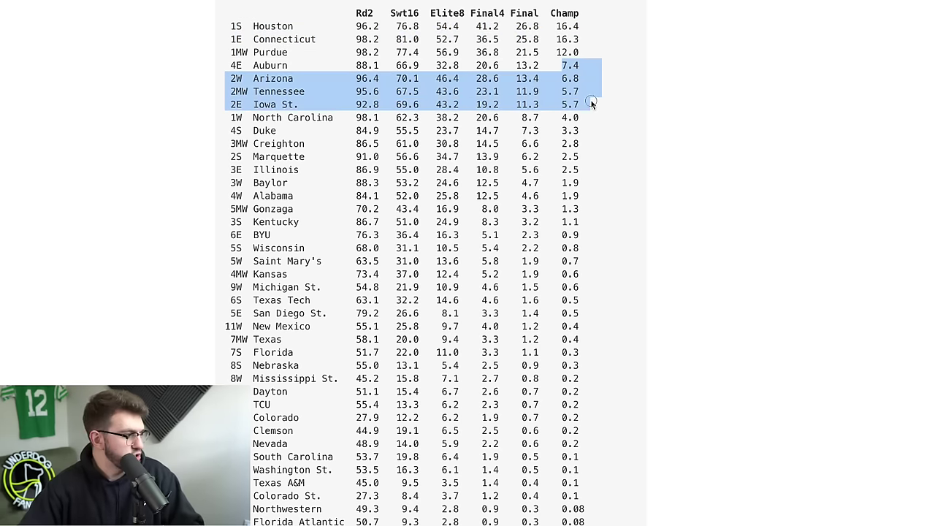
pyautogui.click(591, 104)
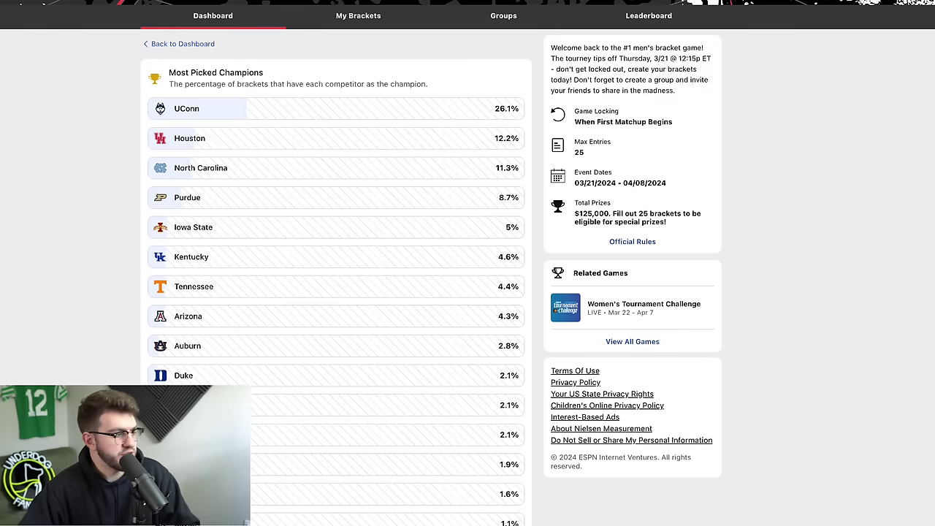
# Return to the Tournament Challenge dashboard and open the People's Bracket in a new tab.
pyautogui.click(153, 44)
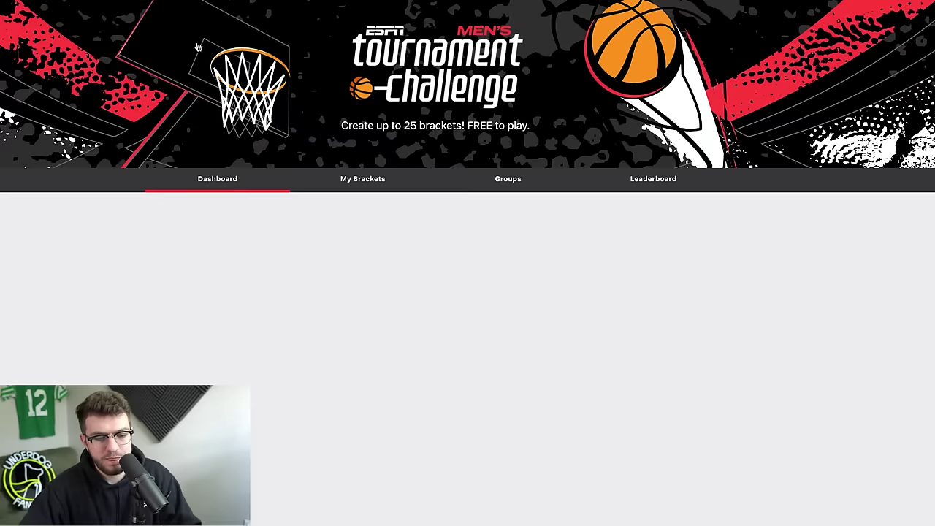
pyautogui.scroll(-3, 304, 301)
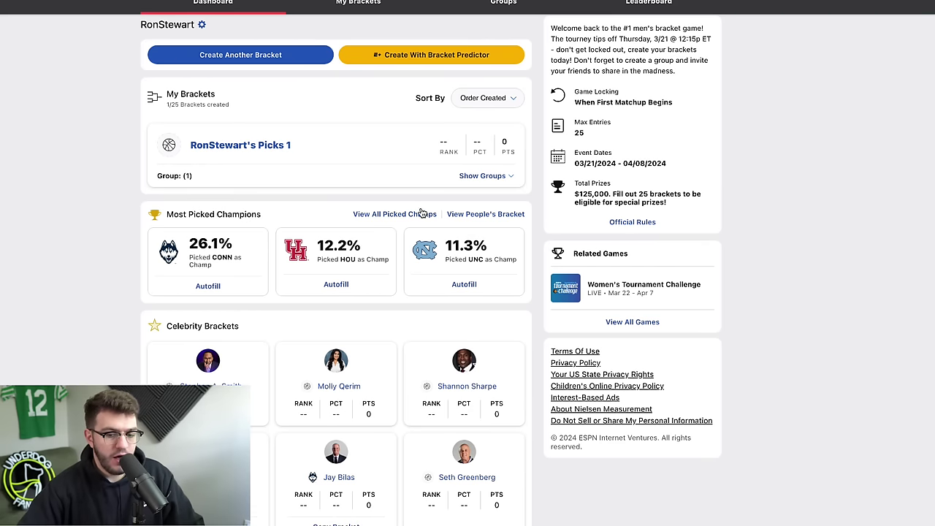
pyautogui.rightClick(474, 220)
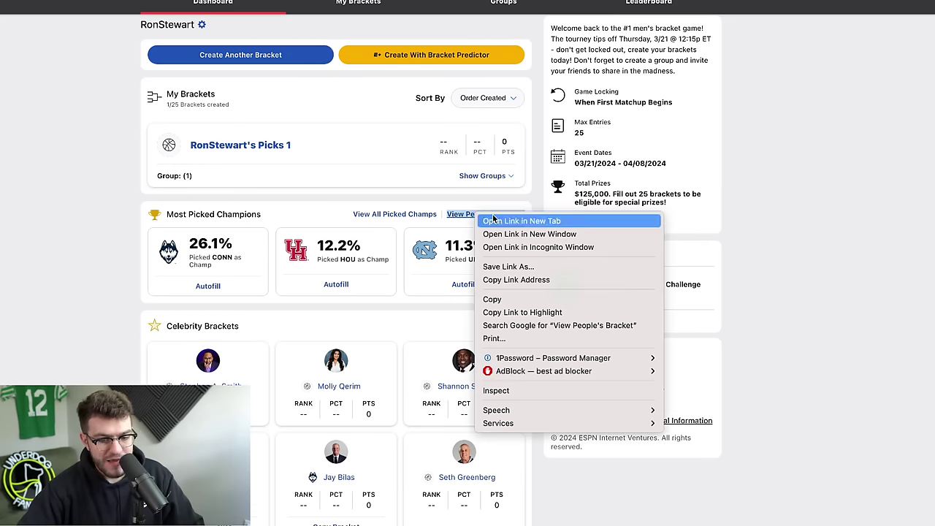
pyautogui.click(493, 220)
# Open the full list of most picked champions and review the pick percentages by team.
pyautogui.click(394, 215)
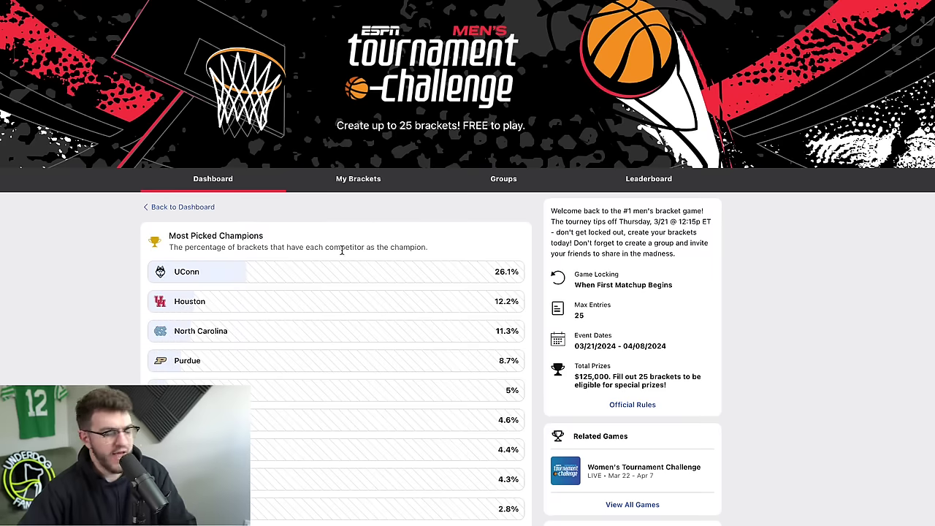
pyautogui.scroll(-5, 341, 250)
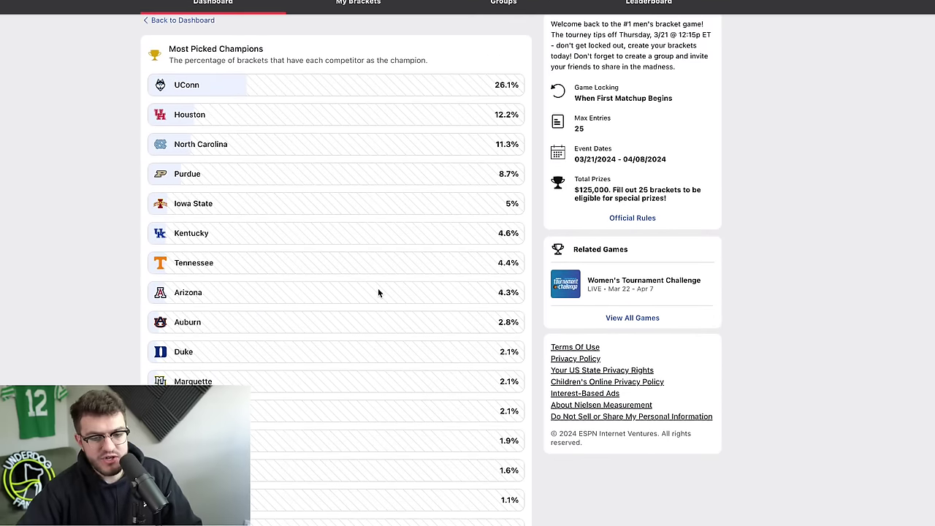
pyautogui.scroll(-1, 378, 292)
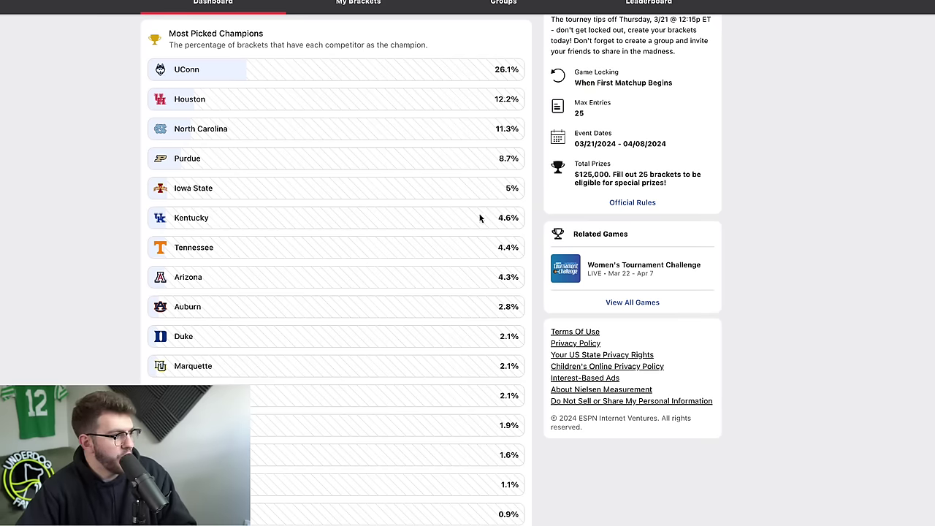
pyautogui.scroll(-1, 481, 237)
pyautogui.scroll(2, 481, 237)
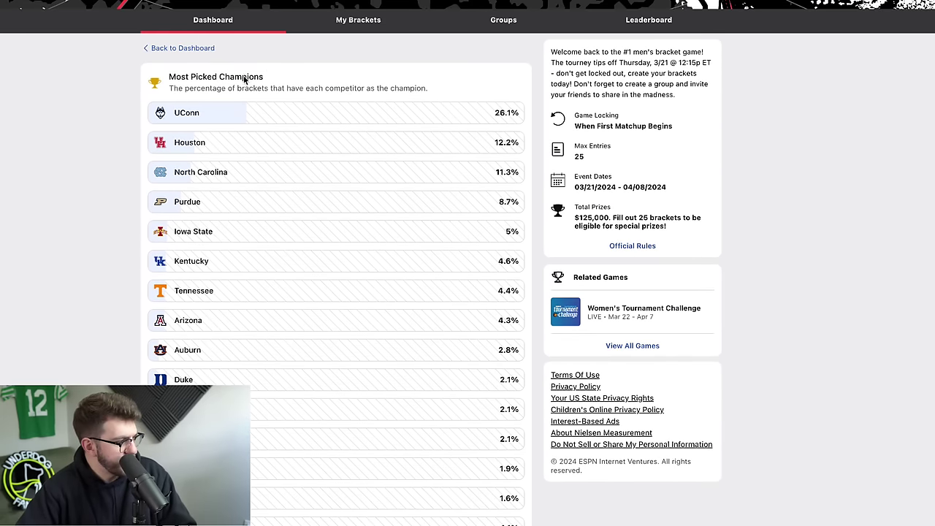
pyautogui.scroll(-8, 300, 156)
pyautogui.scroll(-5, 300, 158)
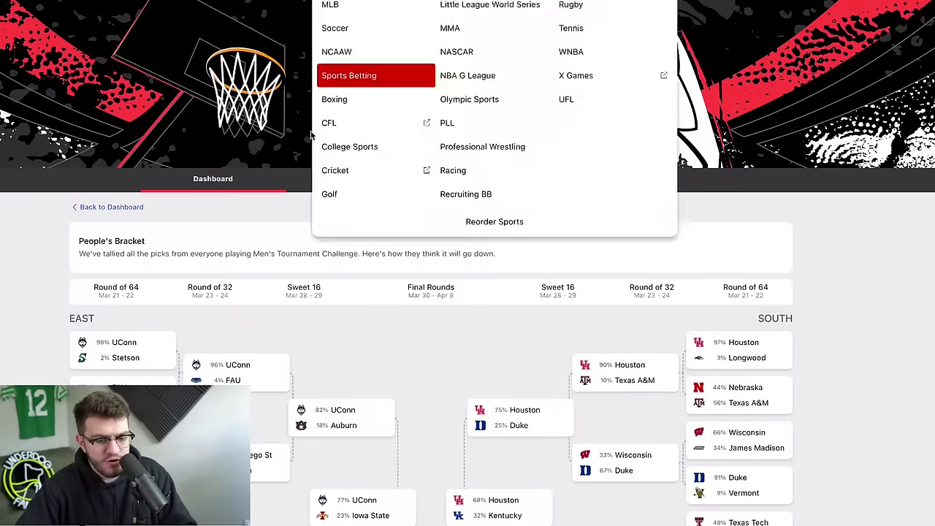
# Examine the People's Bracket pick percentages across all four regions and the Final Four, and return to the Most Picked Champions list.
pyautogui.scroll(-3, 389, 343)
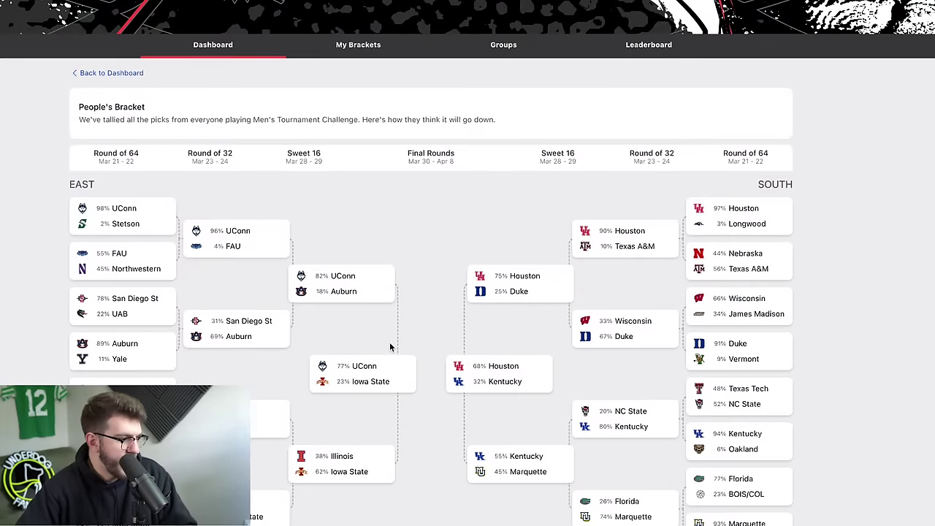
pyautogui.scroll(-3, 454, 354)
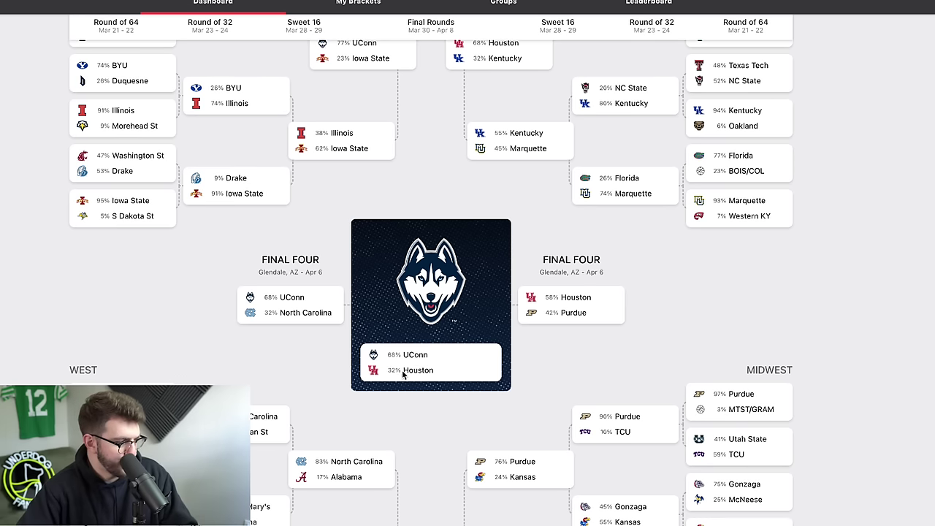
pyautogui.scroll(2, 450, 273)
pyautogui.scroll(2, 340, 159)
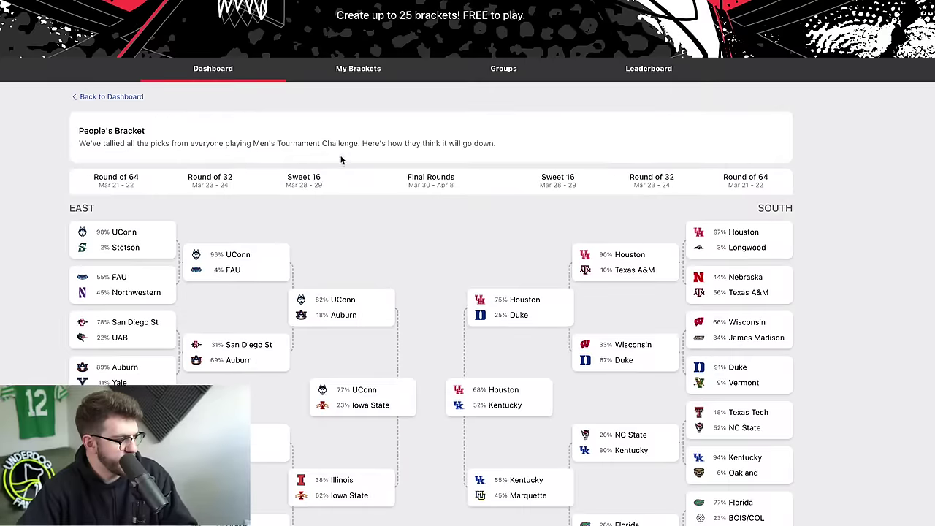
pyautogui.scroll(-1, 203, 219)
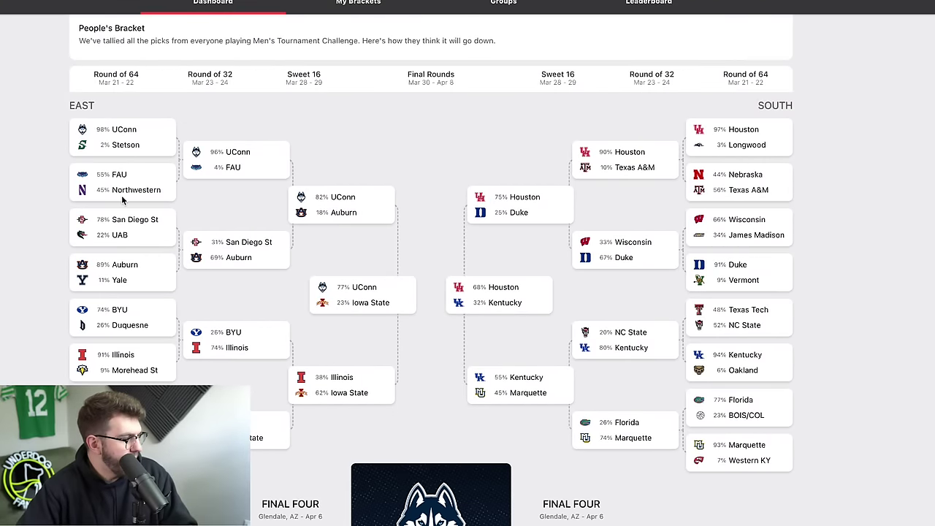
pyautogui.scroll(-6, 122, 200)
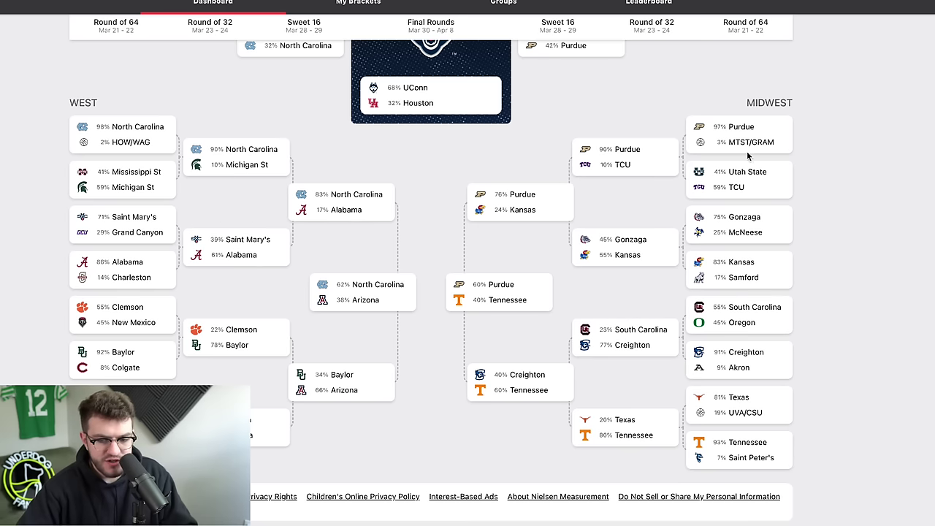
pyautogui.scroll(15, 741, 186)
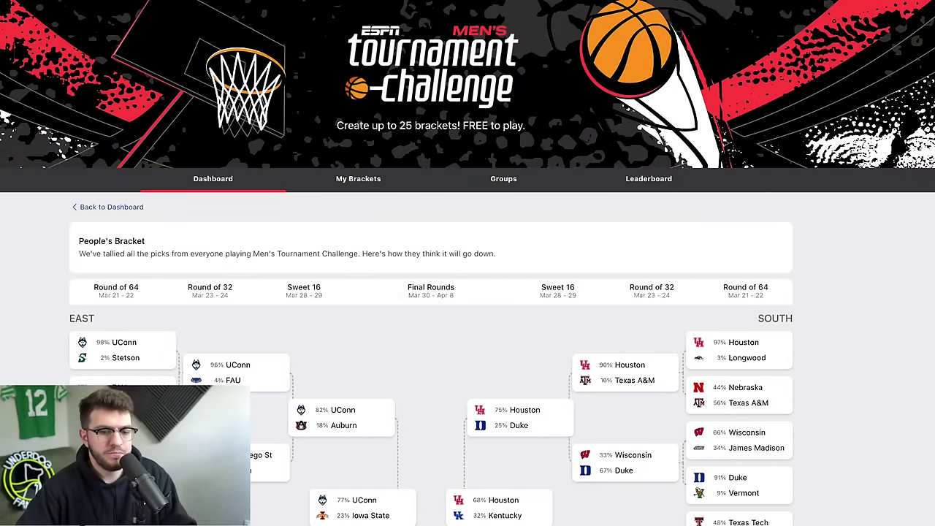
pyautogui.hotkey('alt', 'Left')
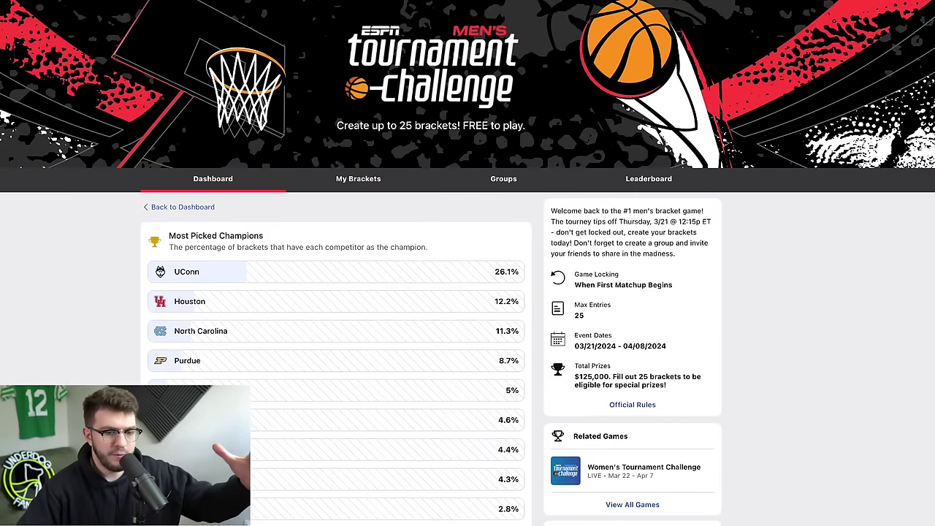
# View the Men's Bracket Madness pick distribution from Round of 32 through Round of 4, and check the T-Rank Tourney Odds table.
pyautogui.scroll(-1, 338, 305)
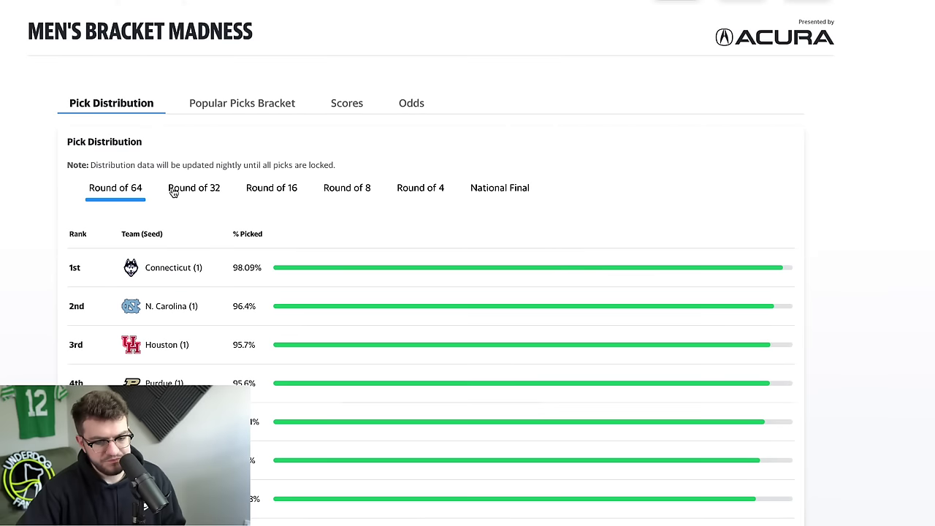
pyautogui.click(192, 192)
pyautogui.click(264, 195)
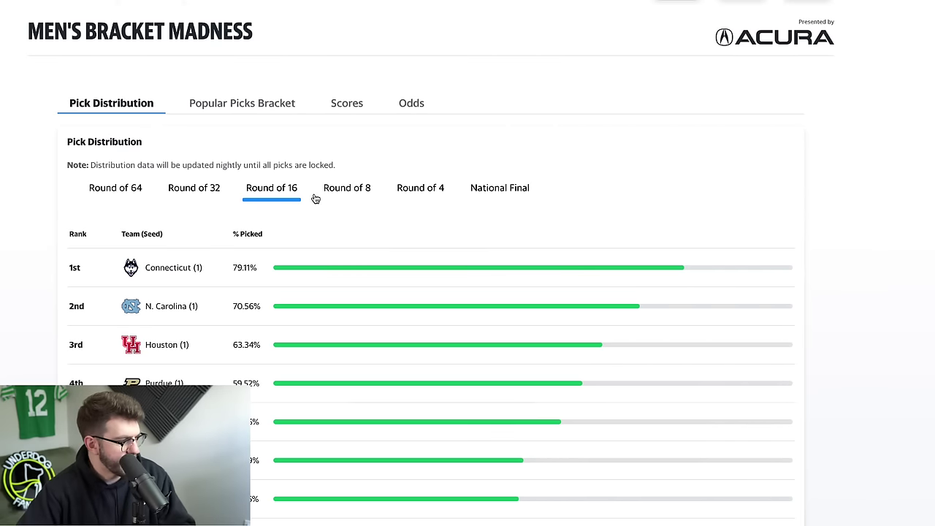
pyautogui.click(345, 202)
pyautogui.click(414, 196)
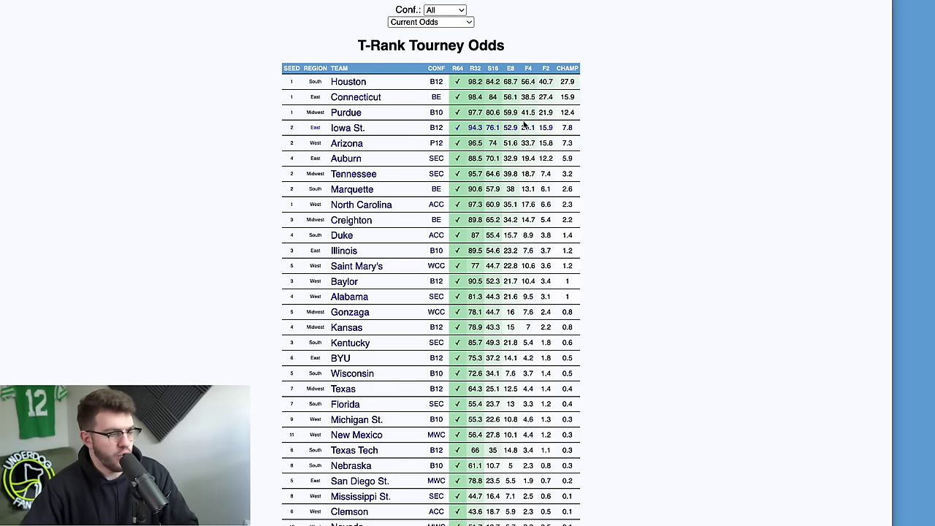
pyautogui.scroll(-1, 523, 125)
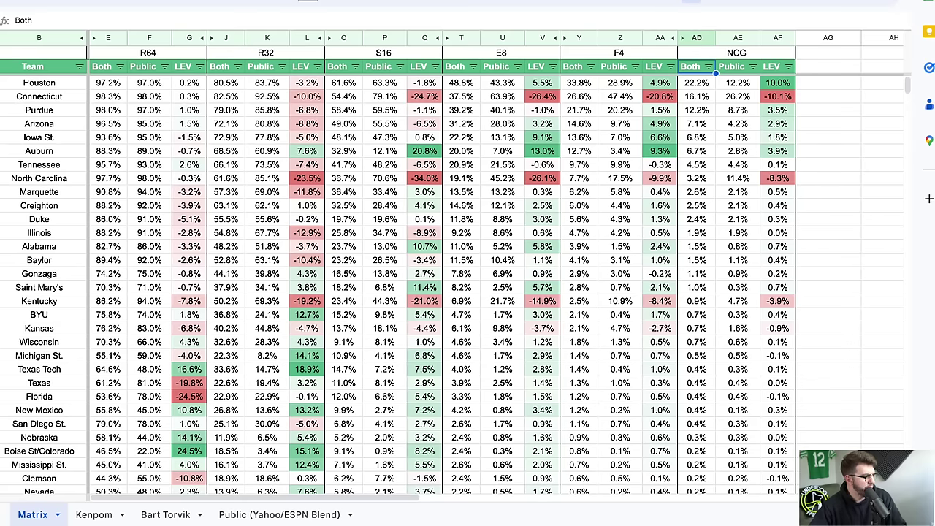
# Unhide the KPOM and BTOR columns under R64 in the Matrix sheet and select the Both values from Houston to Saint Mary's.
pyautogui.click(93, 40)
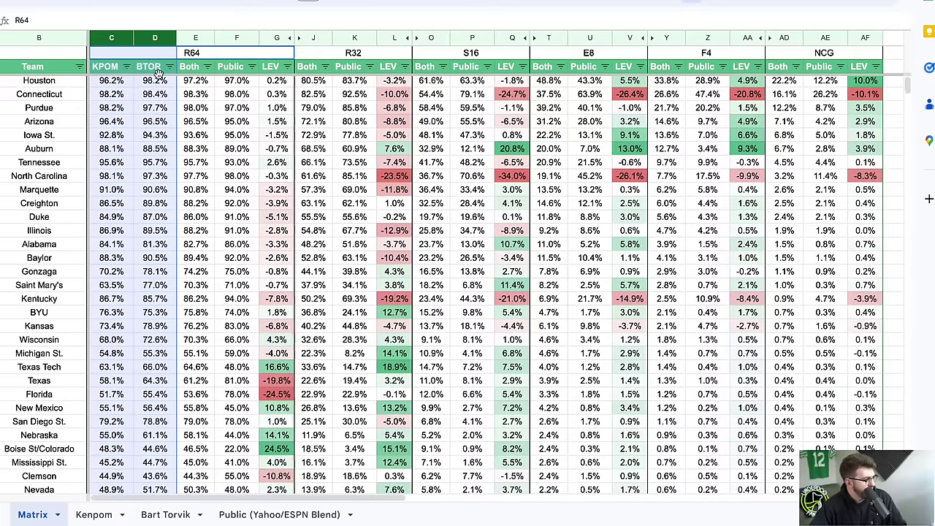
pyautogui.scroll(1, 155, 94)
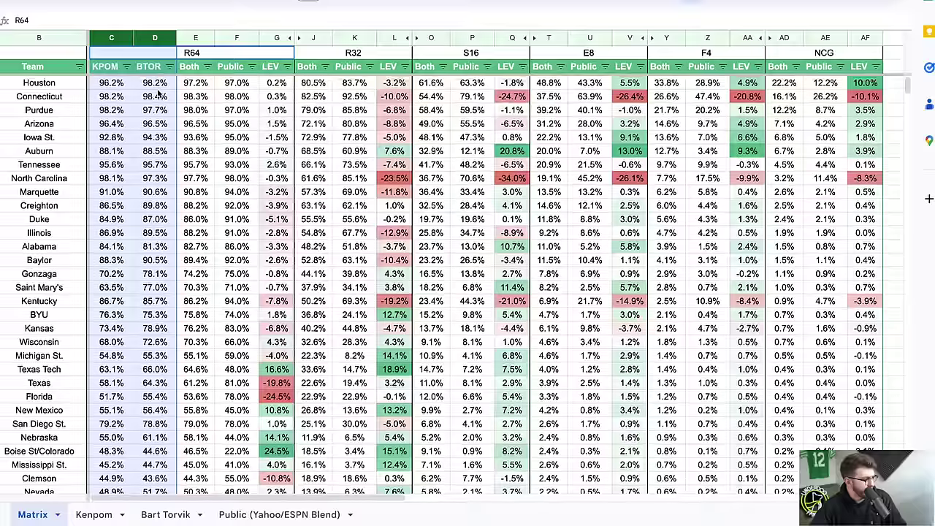
pyautogui.click(197, 97)
pyautogui.moveTo(199, 84); pyautogui.dragTo(194, 290)
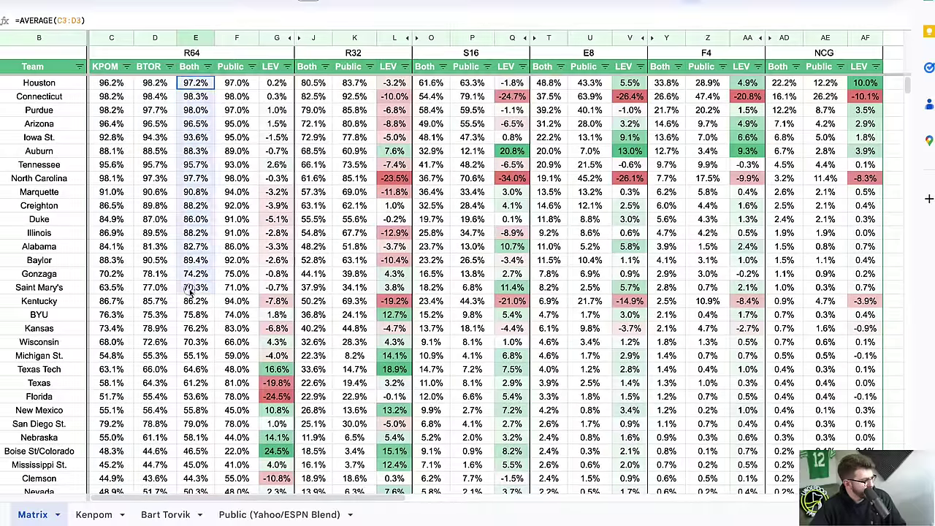
# Hide columns C and D with the KPOM and BTOR values and select the R64 header cell.
pyautogui.moveTo(153, 39); pyautogui.dragTo(121, 39)
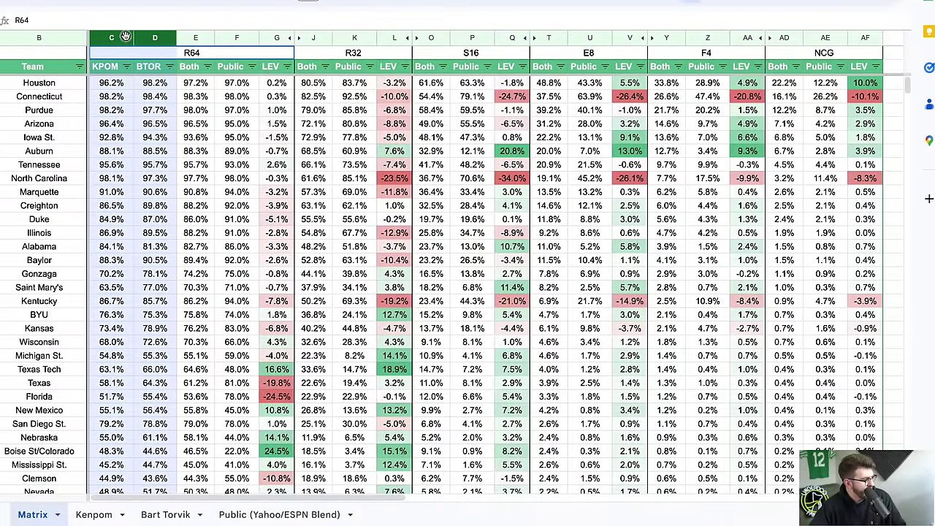
pyautogui.rightClick(121, 38)
pyautogui.click(149, 225)
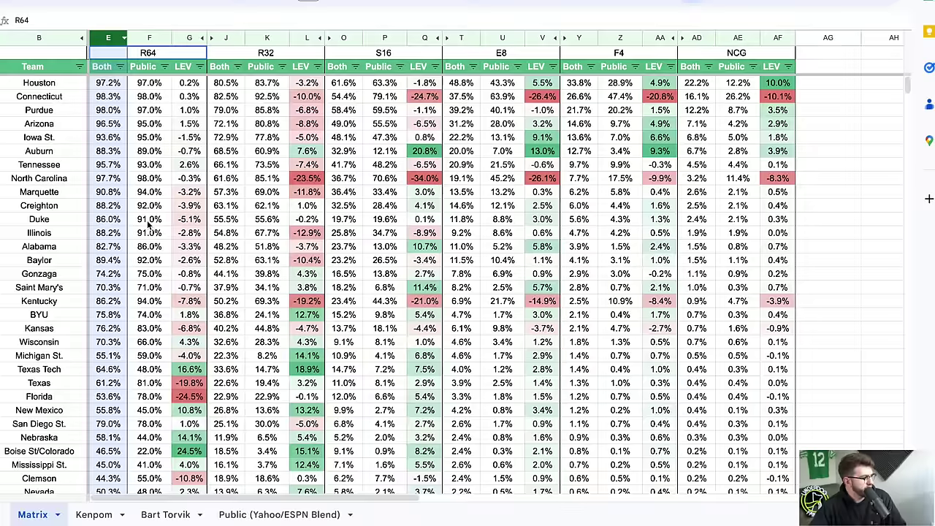
pyautogui.click(170, 53)
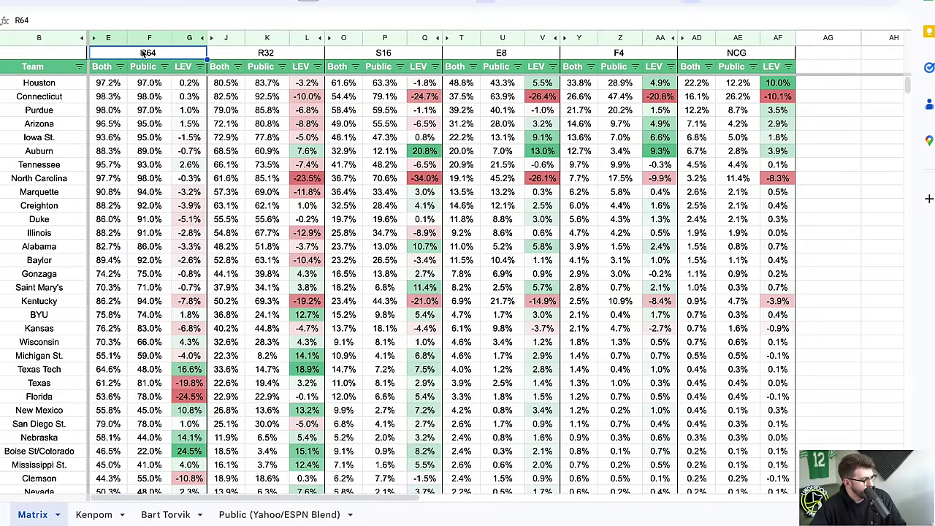
# Step through the round headings from R32 to NCG in the Matrix sheet.
pyautogui.click(242, 57)
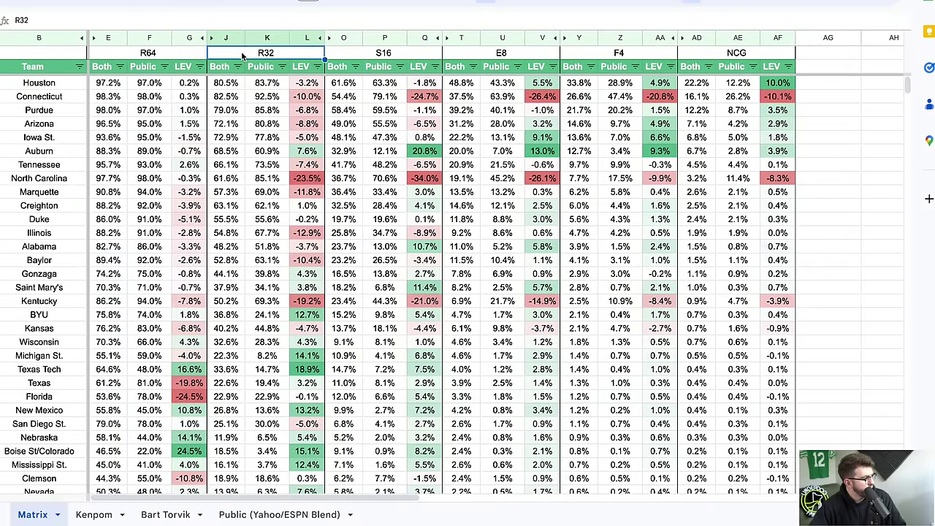
pyautogui.click(371, 58)
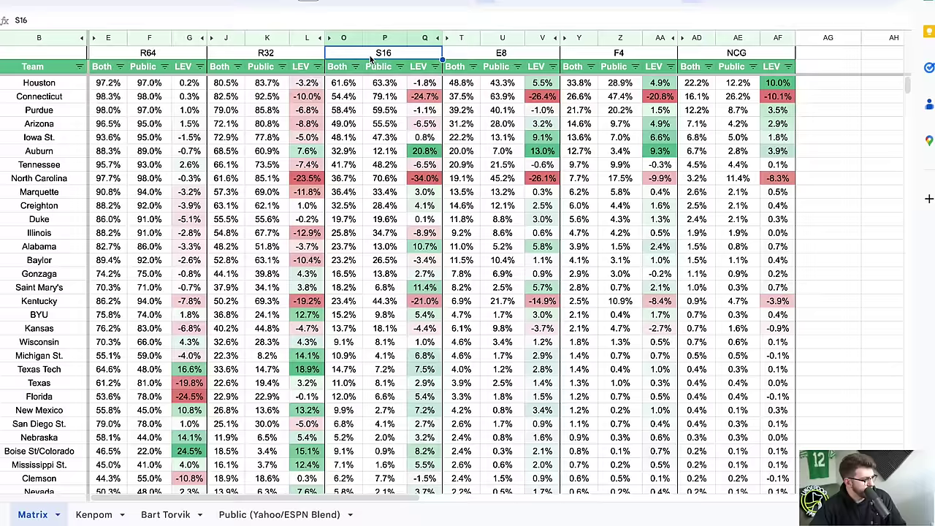
pyautogui.click(492, 58)
pyautogui.click(600, 53)
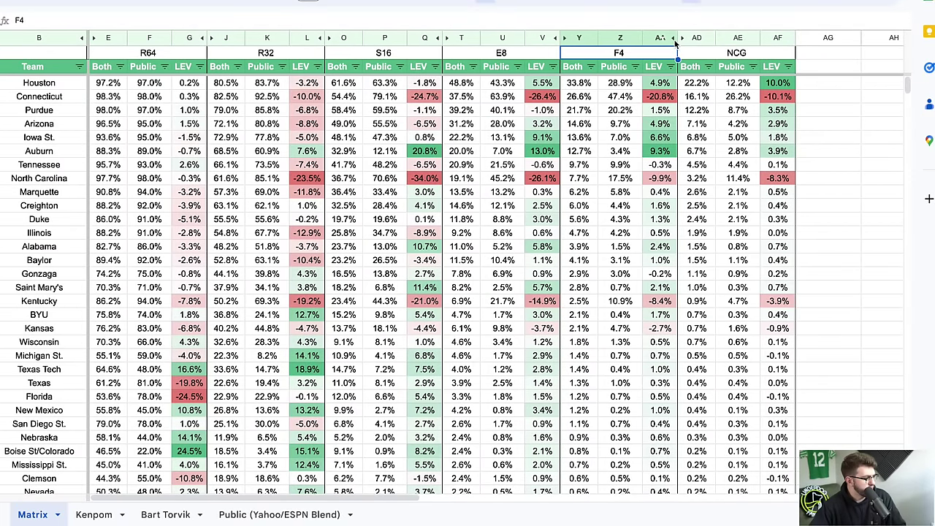
pyautogui.click(728, 56)
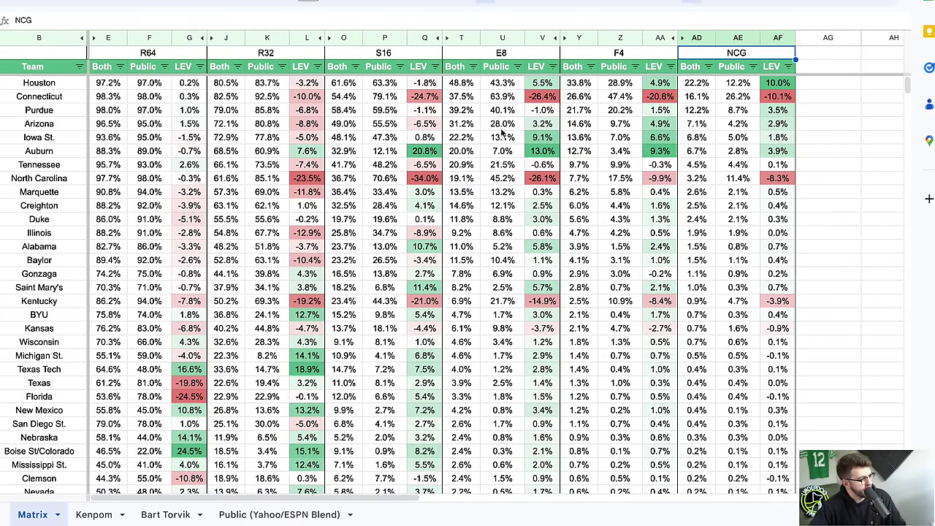
# Review the Both and Public headings under R64, along with the R64 and NCG round headings.
pyautogui.click(107, 69)
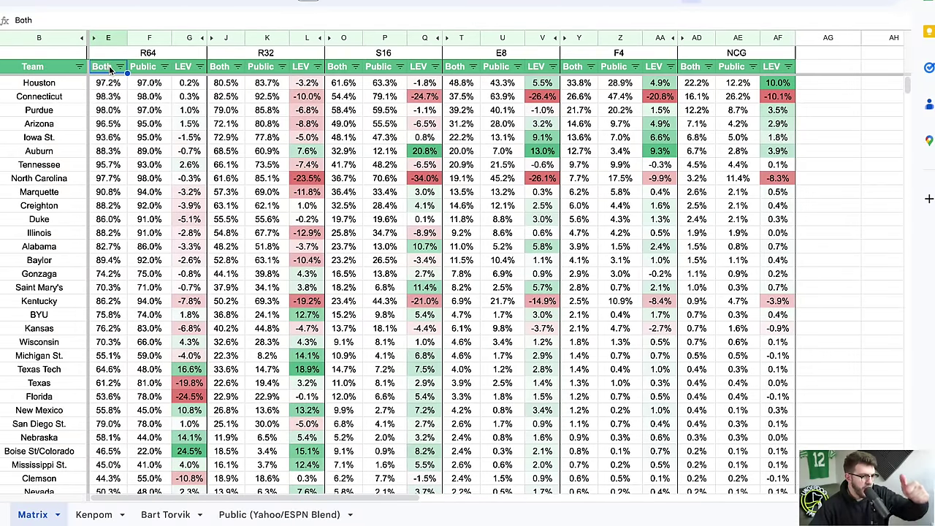
pyautogui.click(150, 68)
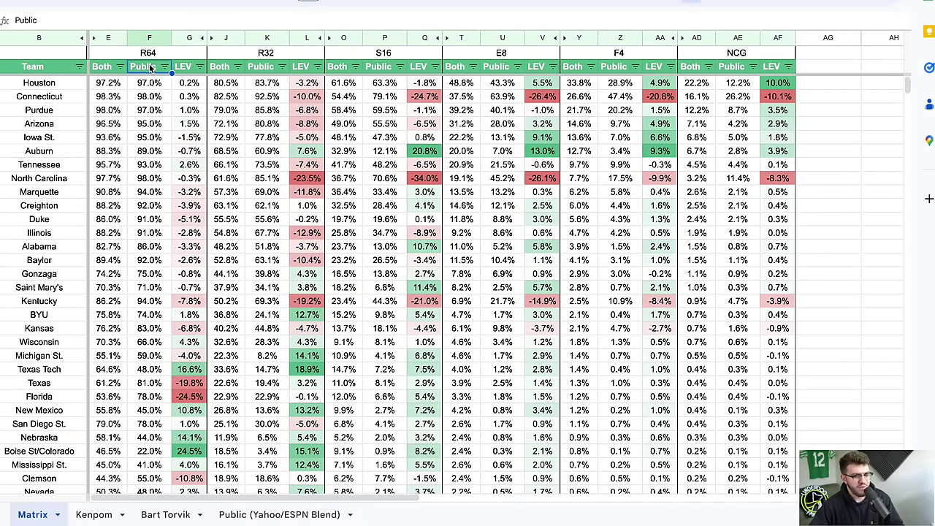
pyautogui.click(152, 56)
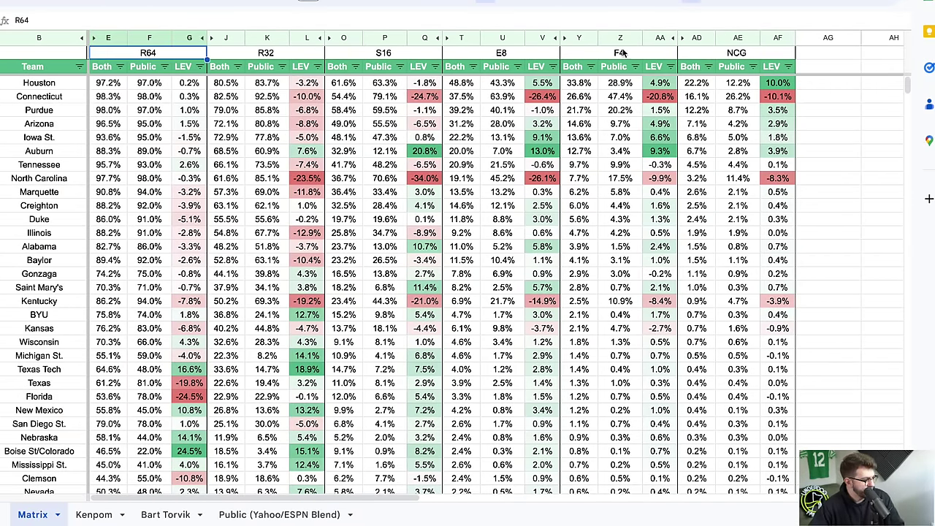
pyautogui.click(723, 58)
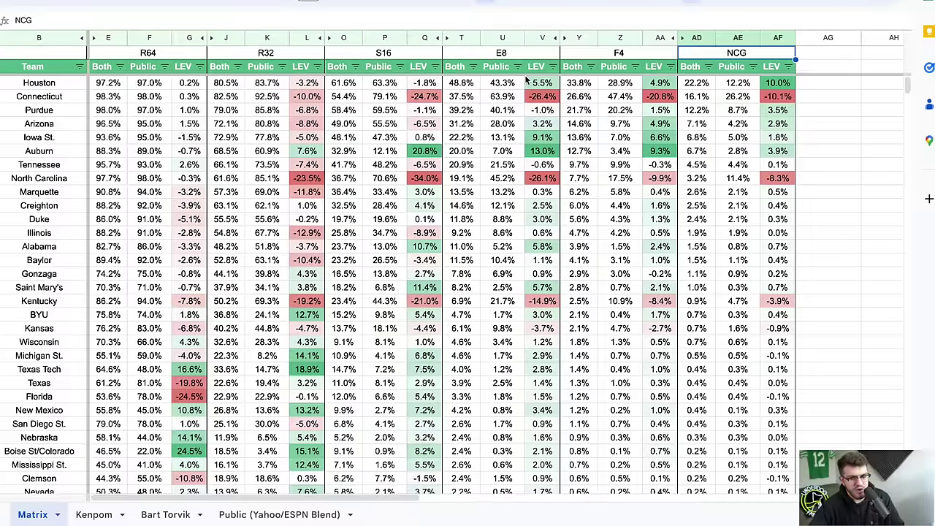
# Inspect how Houston's LEV value under R64 derives from its Both and Public values.
pyautogui.click(315, 86)
pyautogui.click(189, 83)
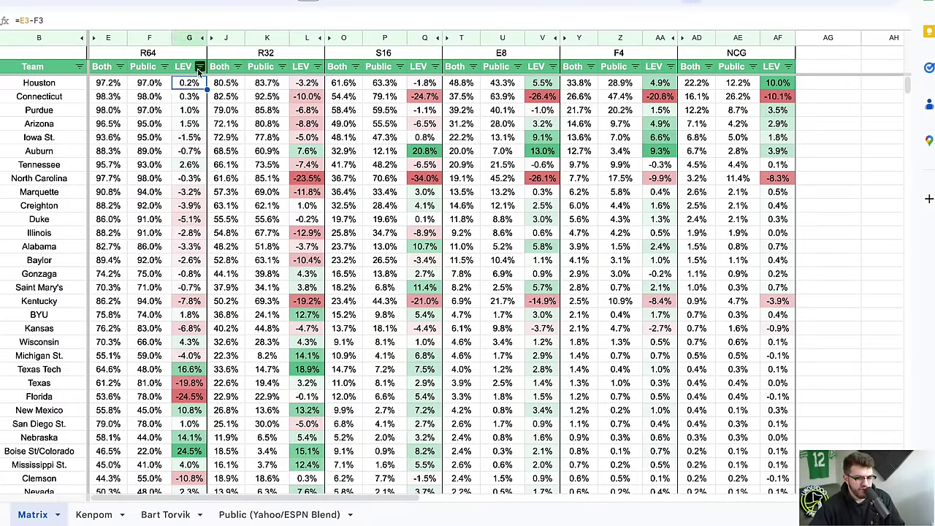
pyautogui.click(108, 83)
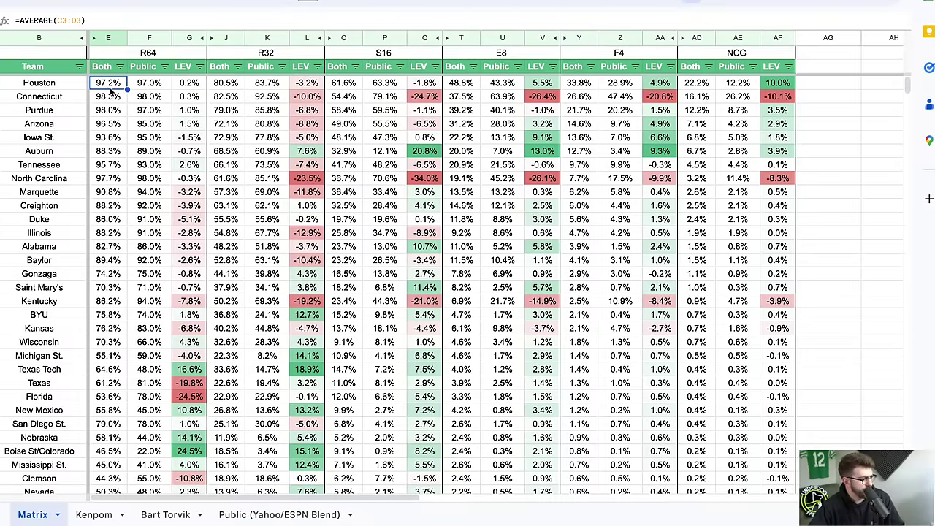
pyautogui.click(158, 83)
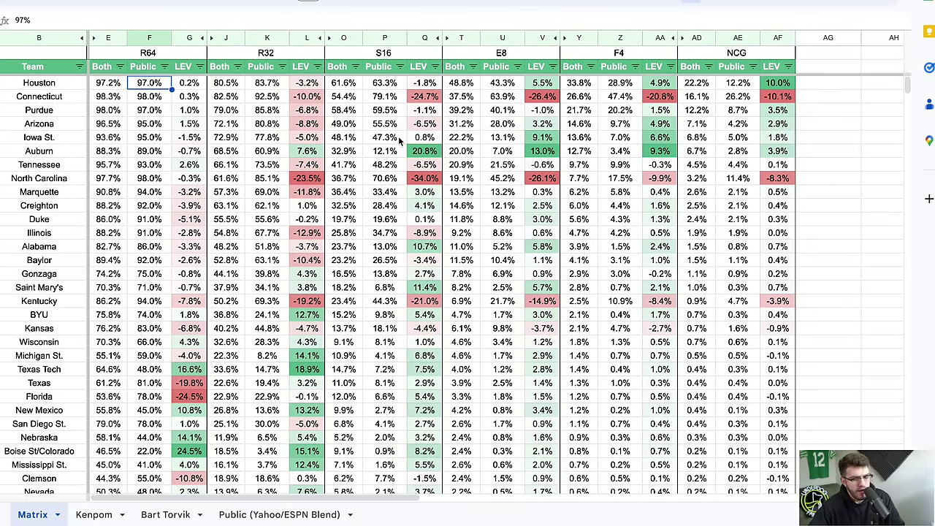
# Sort the teams by R64 LEV in ascending order and compare Florida's Both and Public values for that round.
pyautogui.click(199, 67)
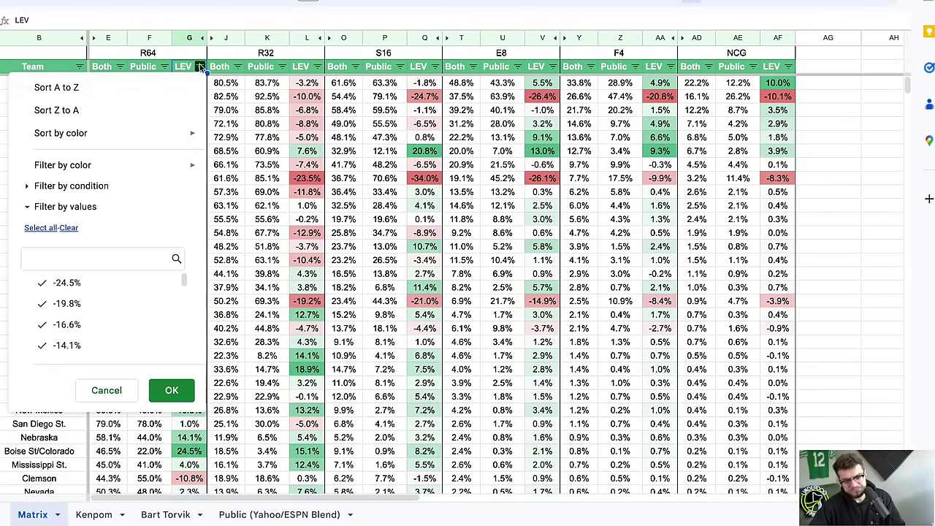
pyautogui.click(161, 90)
pyautogui.click(120, 85)
pyautogui.click(151, 86)
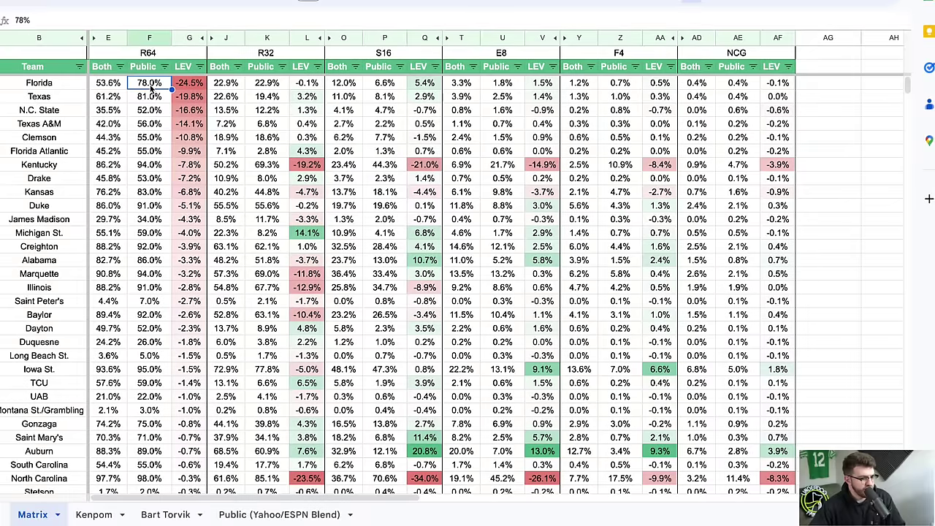
pyautogui.click(104, 86)
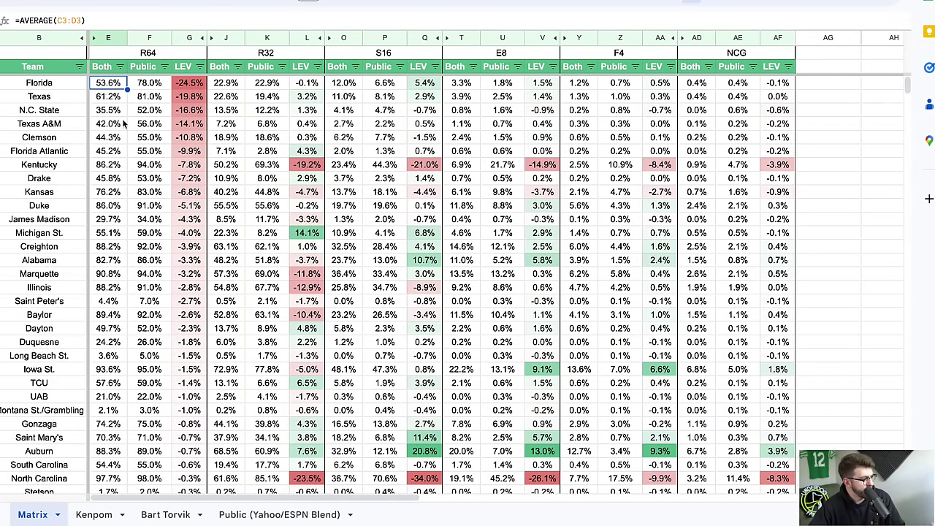
pyautogui.click(149, 87)
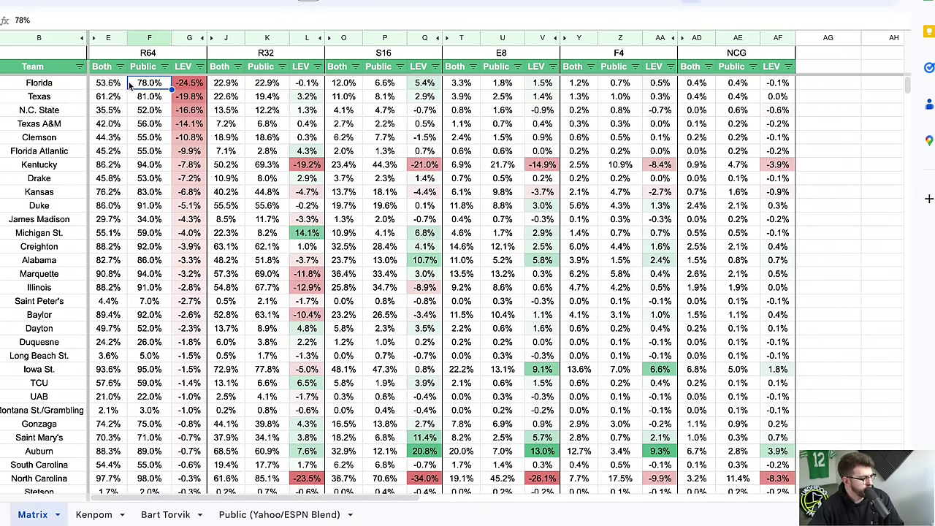
pyautogui.click(119, 85)
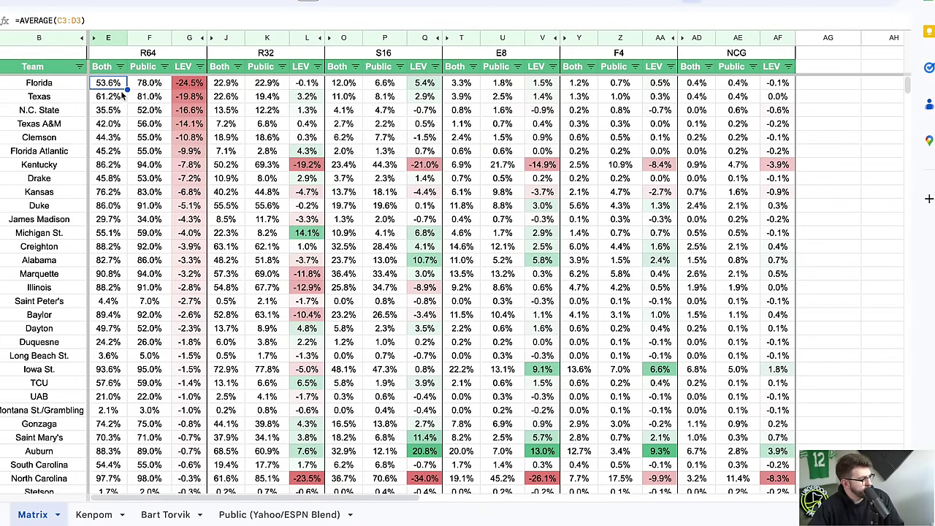
pyautogui.click(158, 86)
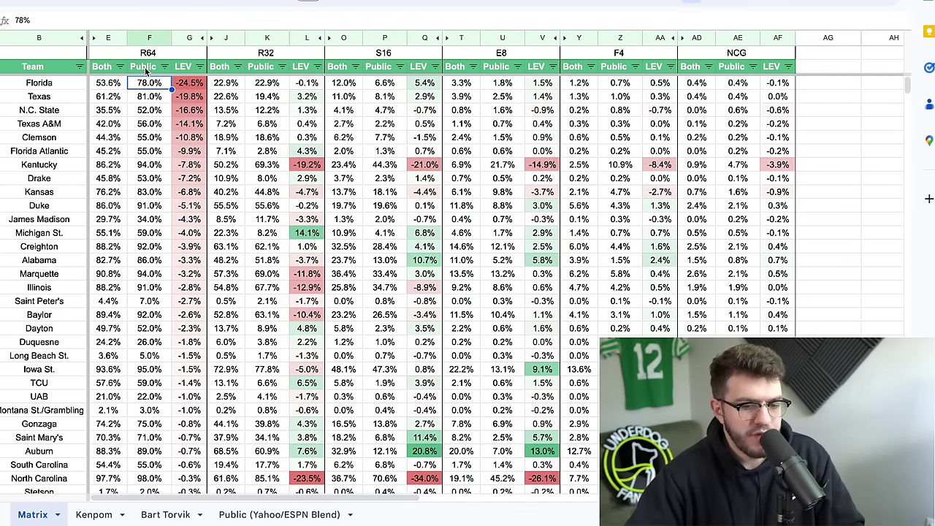
# Highlight the R64 Public pick percentages from the heading down through the listed teams.
pyautogui.moveTo(149, 67); pyautogui.dragTo(146, 241)
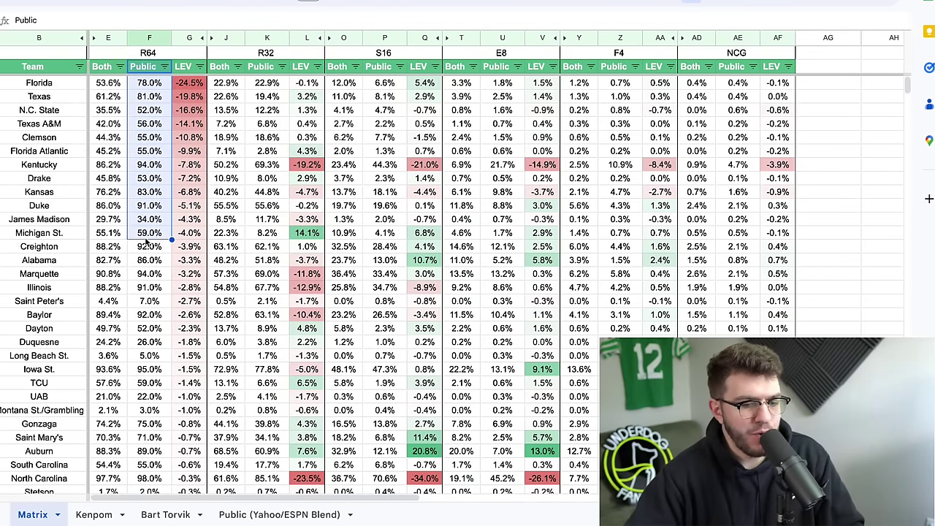
pyautogui.click(149, 70)
pyautogui.moveTo(146, 69); pyautogui.dragTo(152, 450)
pyautogui.click(146, 206)
pyautogui.moveTo(147, 70); pyautogui.dragTo(145, 292)
# Sort the teams by NCG Public in descending order and select Connecticut's Public value.
pyautogui.click(723, 122)
pyautogui.click(752, 67)
pyautogui.click(718, 105)
pyautogui.click(739, 85)
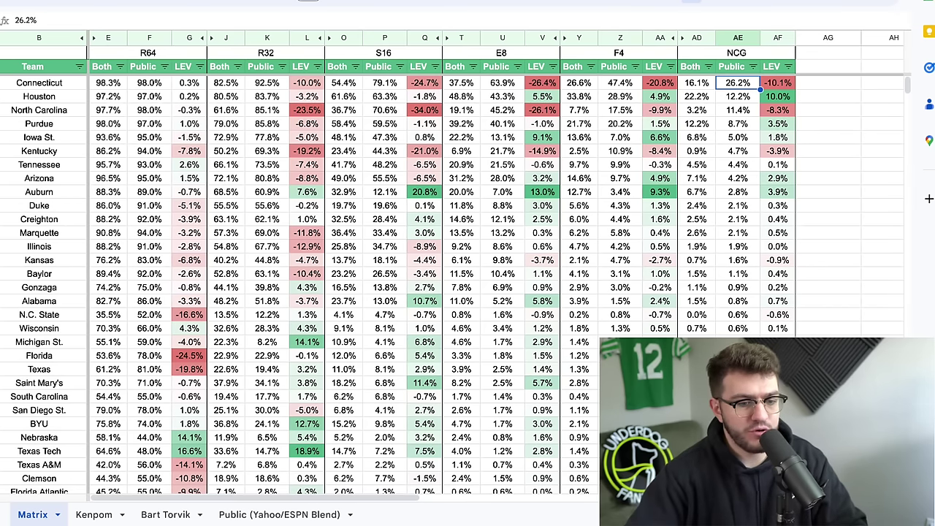
# Show the command for making a copy of the spreadsheet, and dismiss it without copying.
pyautogui.hotkey('ctrl', 'alt', 'f')
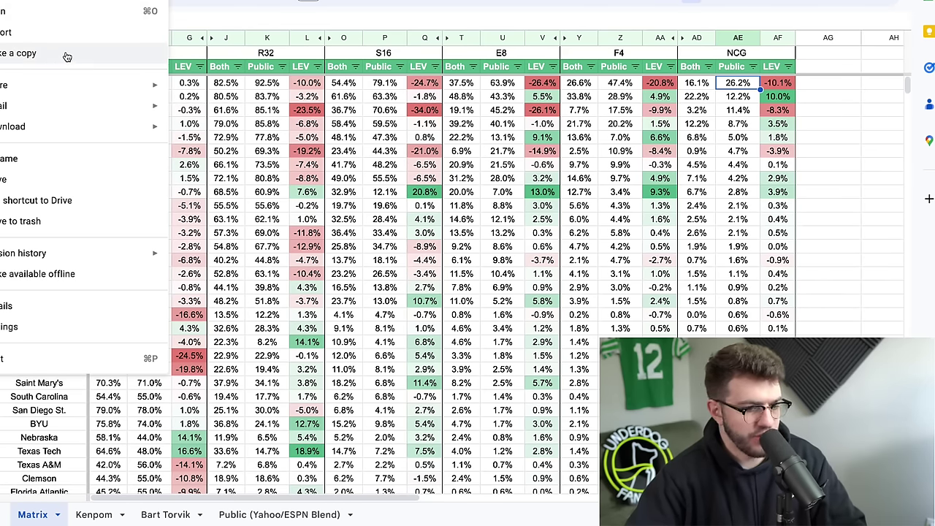
pyautogui.press('Escape')
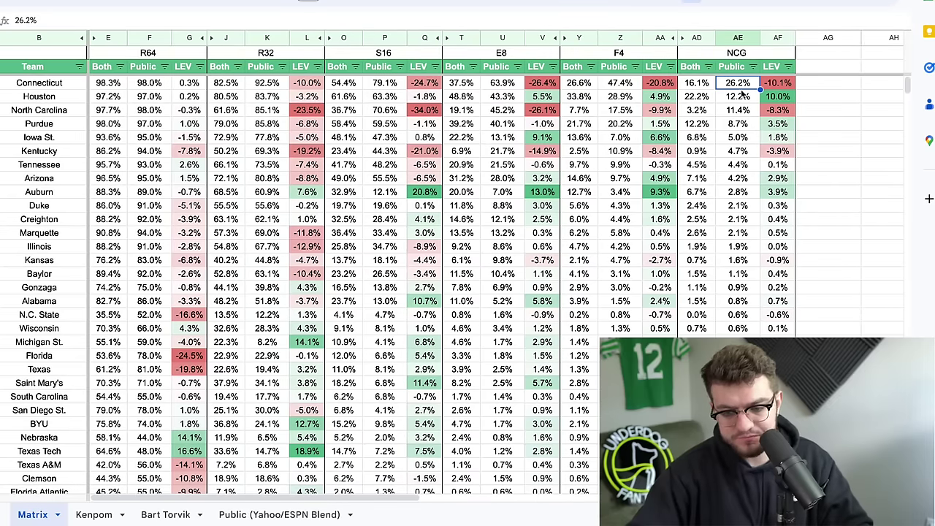
# Compare Connecticut's Both, Public and LEV values under NCG.
pyautogui.click(777, 83)
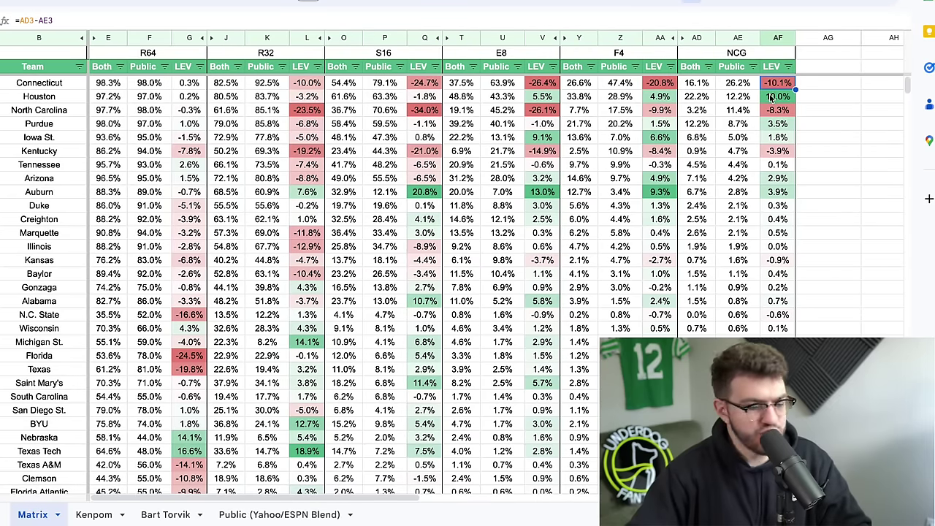
pyautogui.click(732, 86)
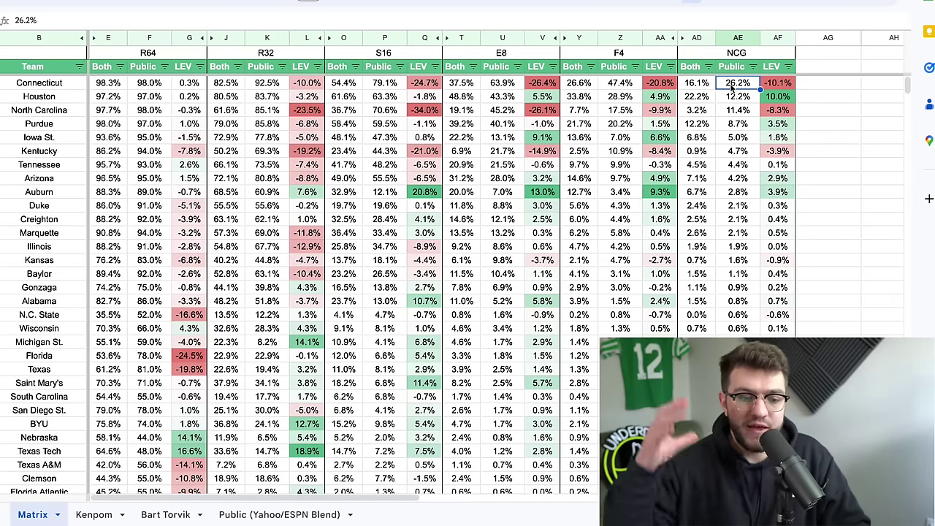
pyautogui.click(777, 88)
pyautogui.click(741, 84)
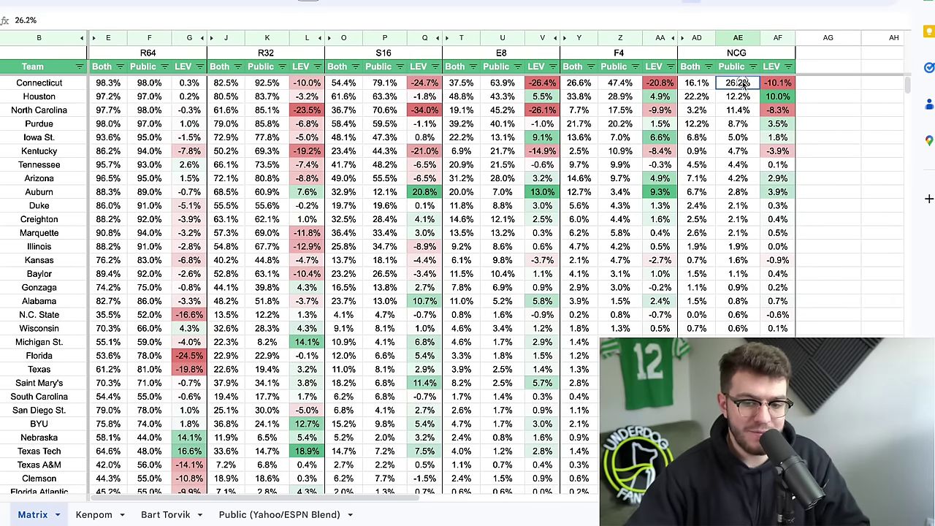
pyautogui.click(696, 85)
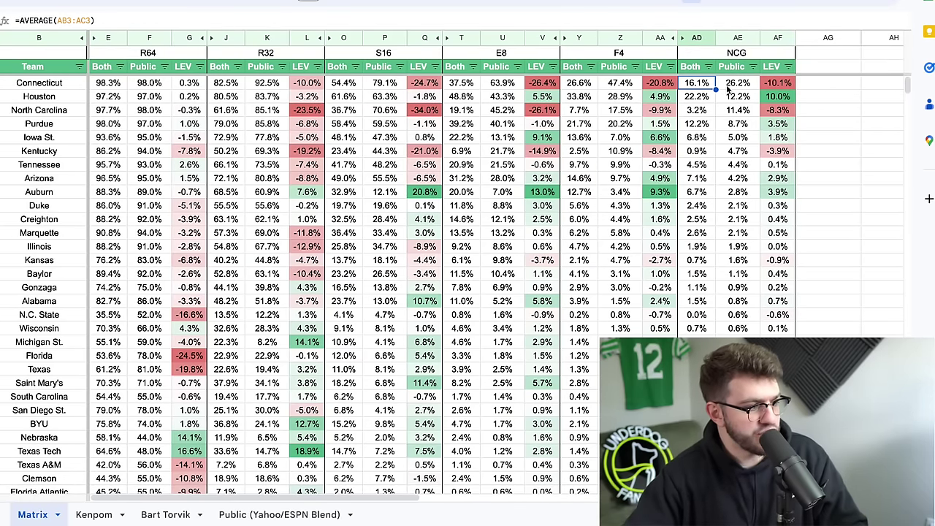
pyautogui.click(745, 90)
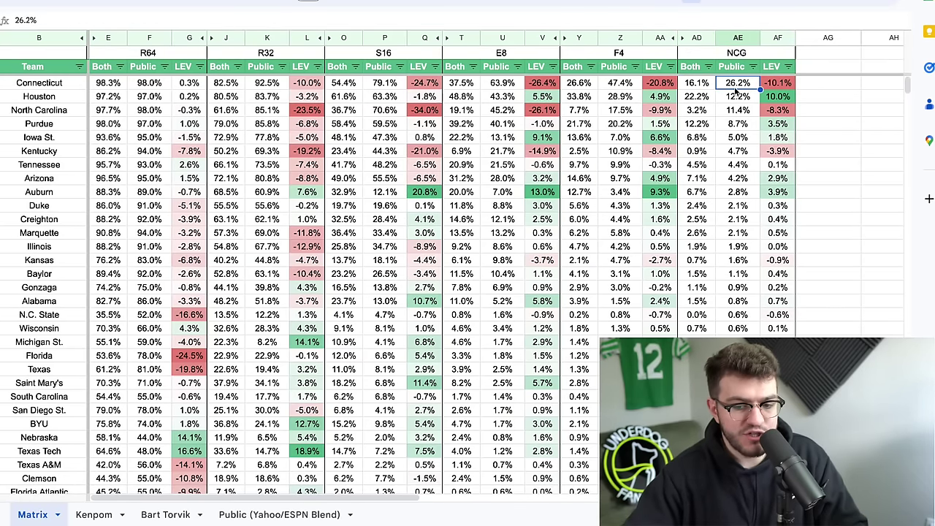
pyautogui.click(777, 86)
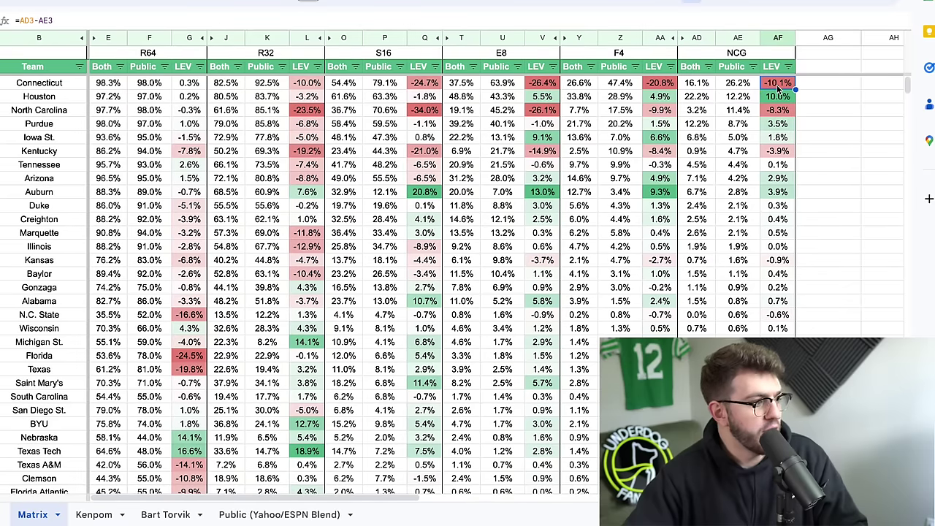
pyautogui.click(700, 86)
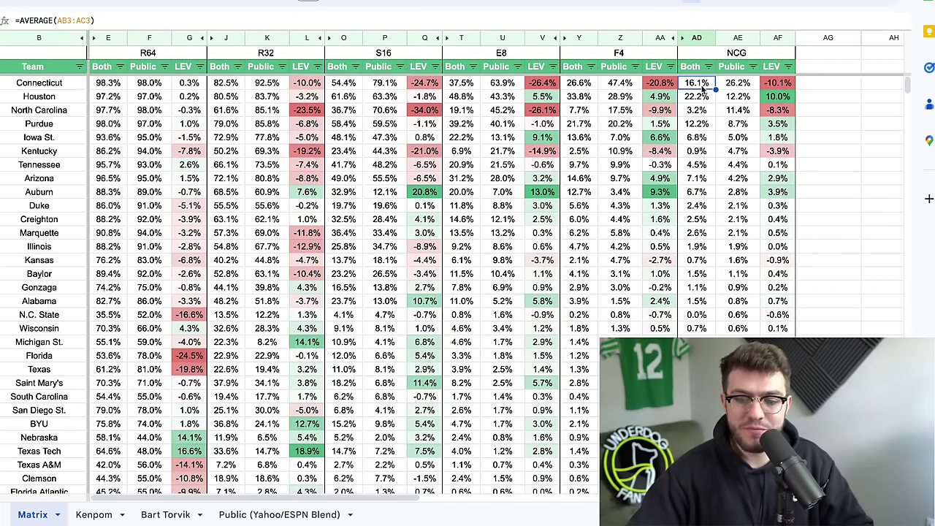
pyautogui.click(784, 87)
pyautogui.click(706, 86)
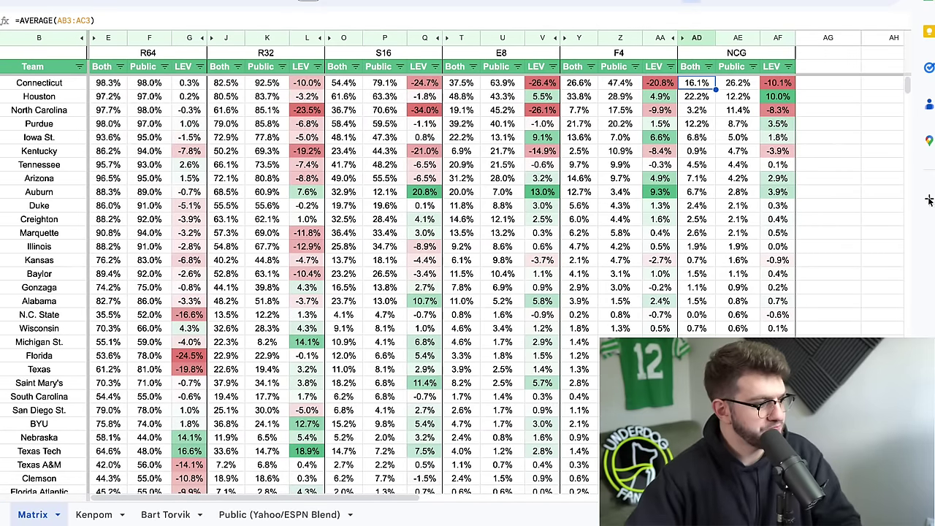
pyautogui.click(785, 84)
# Compare Houston's Both, Public and LEV values under NCG.
pyautogui.click(739, 96)
pyautogui.click(783, 97)
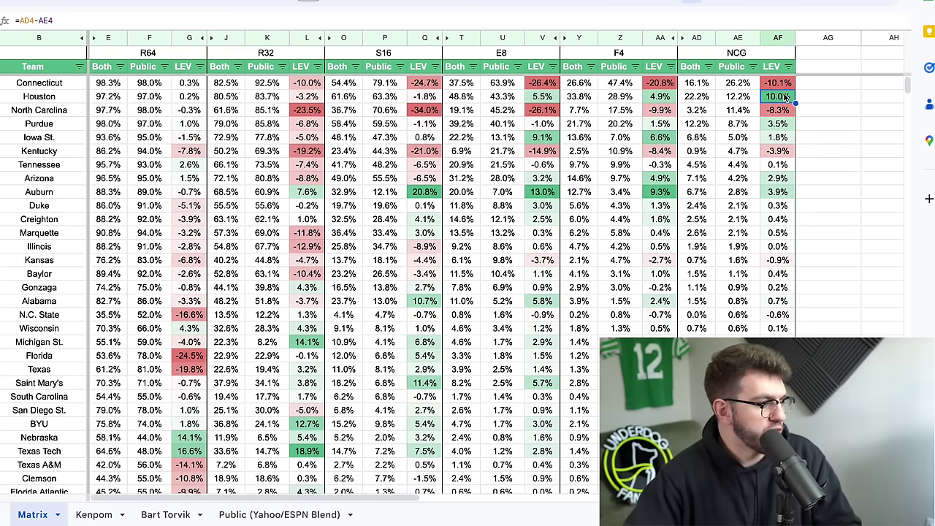
pyautogui.click(701, 97)
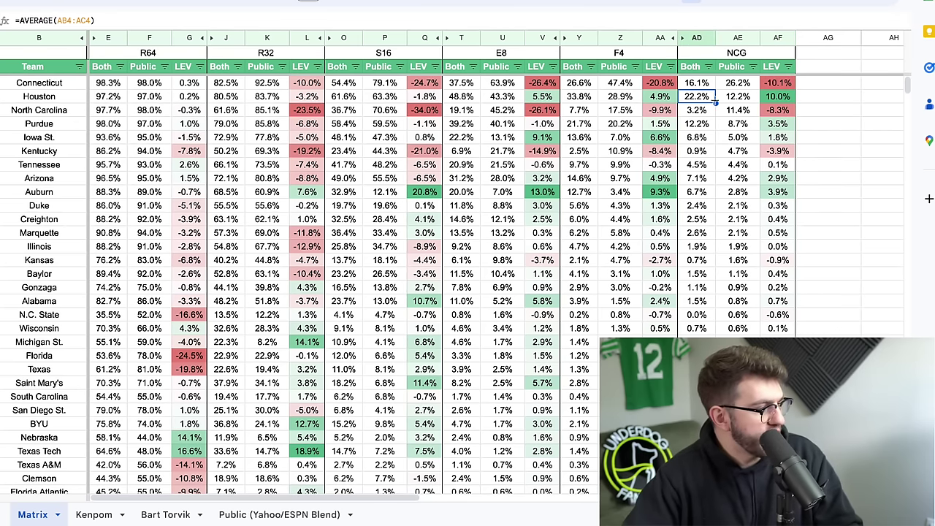
pyautogui.click(744, 104)
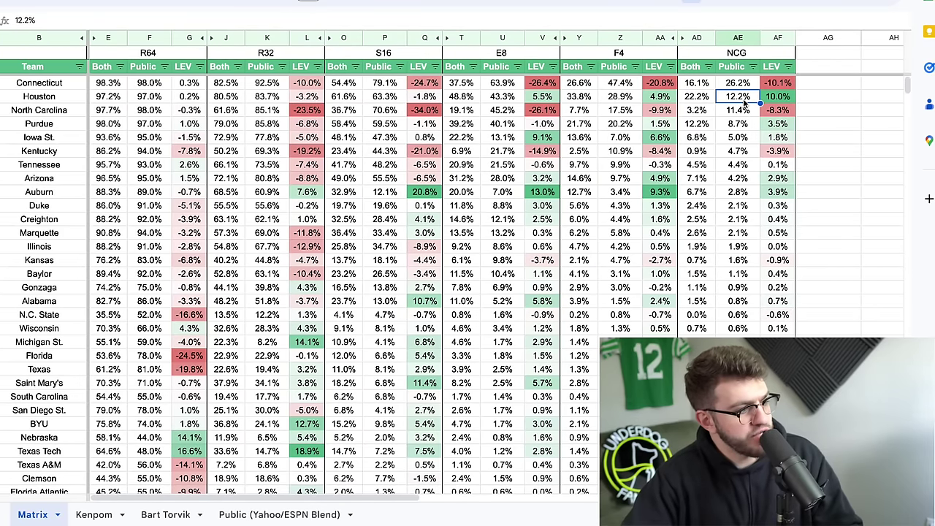
pyautogui.click(704, 101)
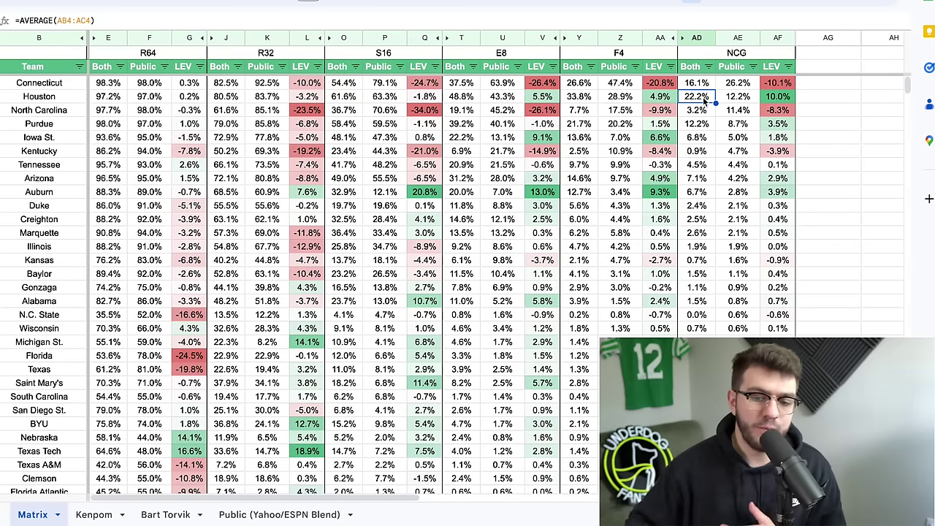
pyautogui.click(738, 96)
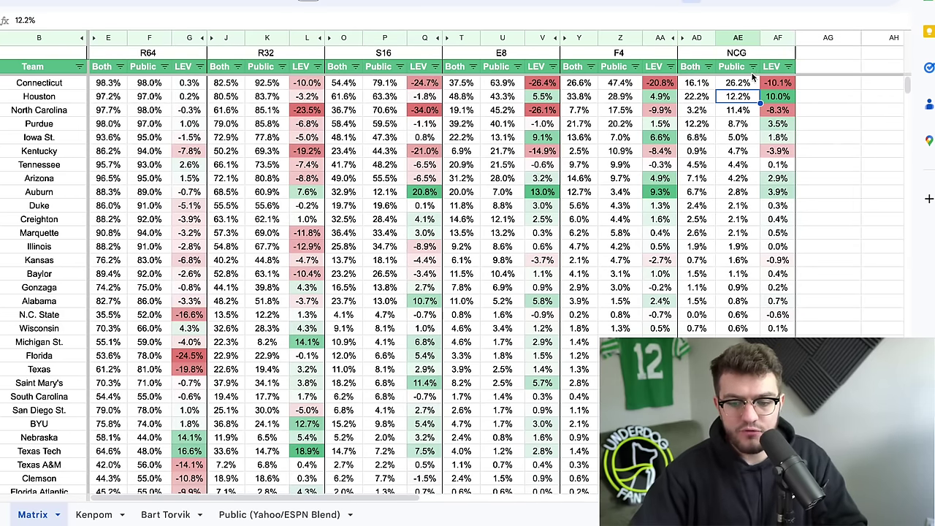
# Sort the teams by NCG Both in descending order and check the Both values of Arizona and Iowa St.
pyautogui.click(753, 66)
pyautogui.click(708, 66)
pyautogui.click(708, 67)
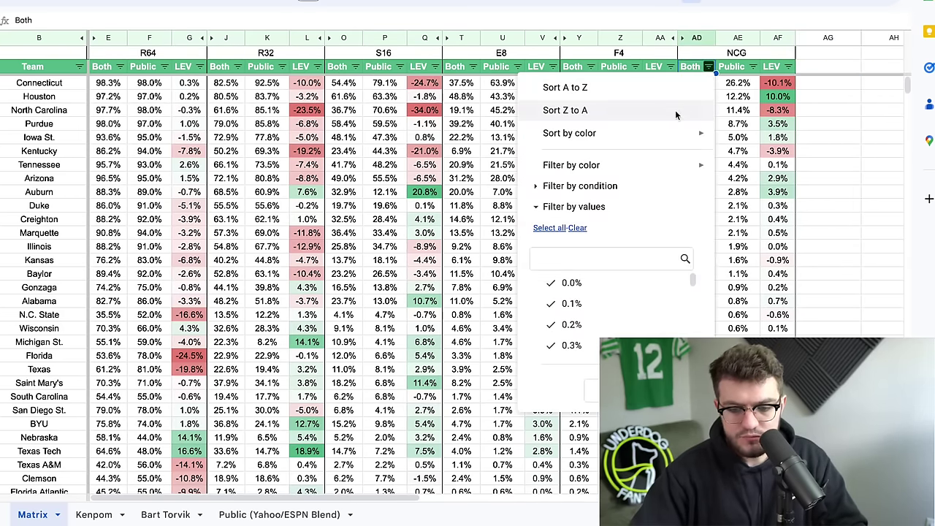
pyautogui.click(674, 110)
pyautogui.click(699, 125)
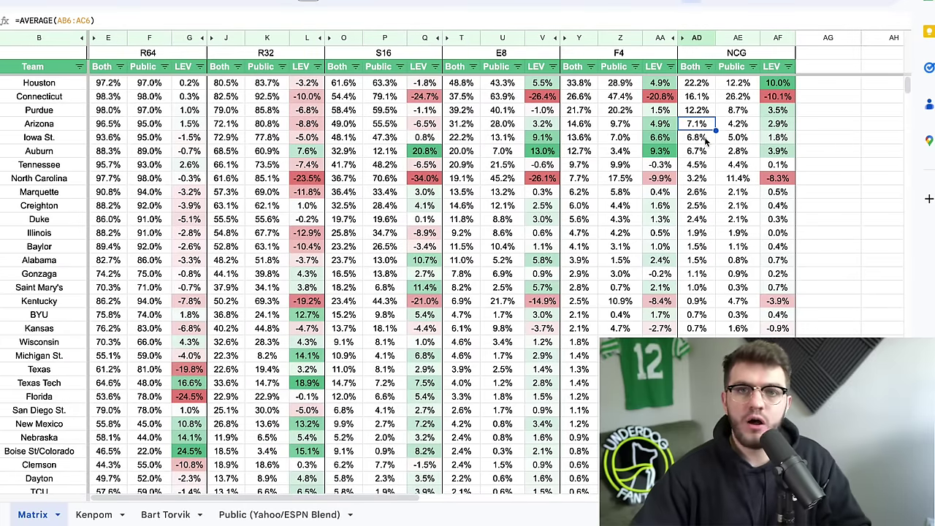
pyautogui.click(703, 138)
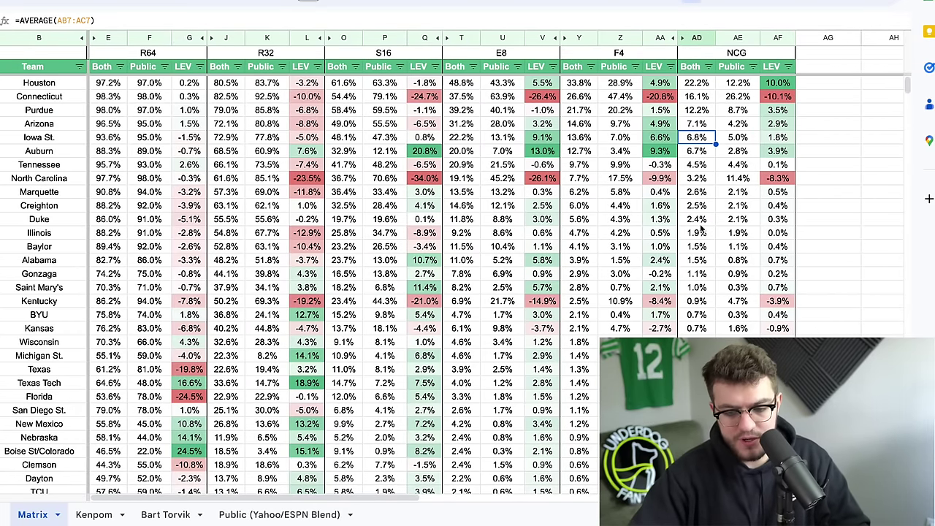
# Sort the teams by NCG LEV in descending order and check Auburn's Both and Public values.
pyautogui.click(788, 66)
pyautogui.click(776, 110)
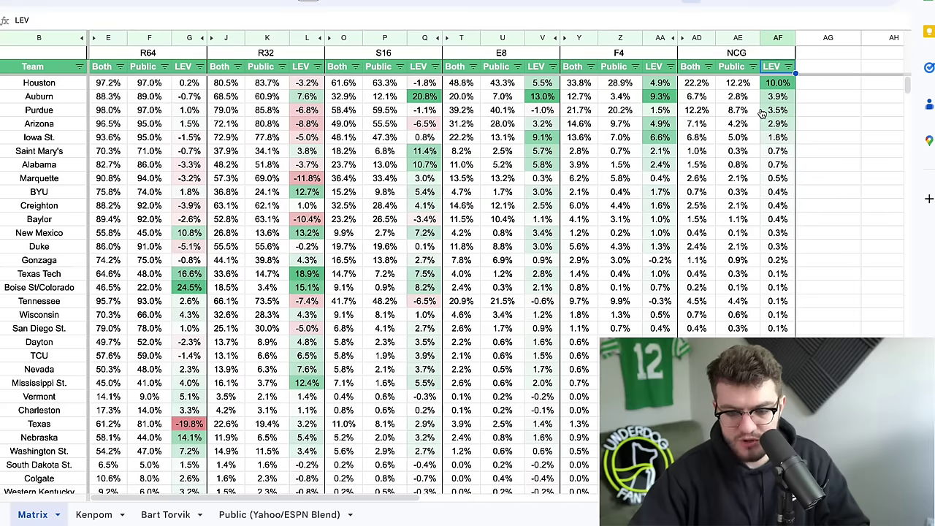
pyautogui.click(712, 98)
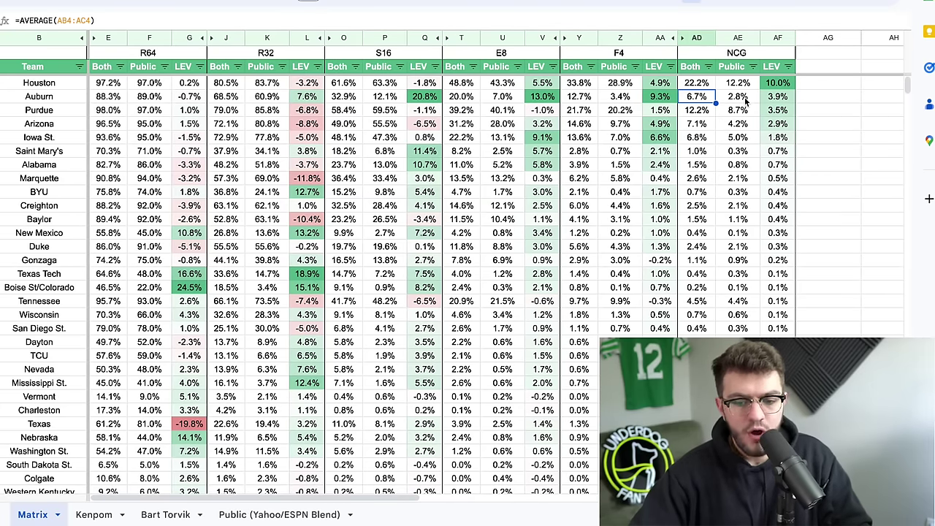
pyautogui.click(743, 97)
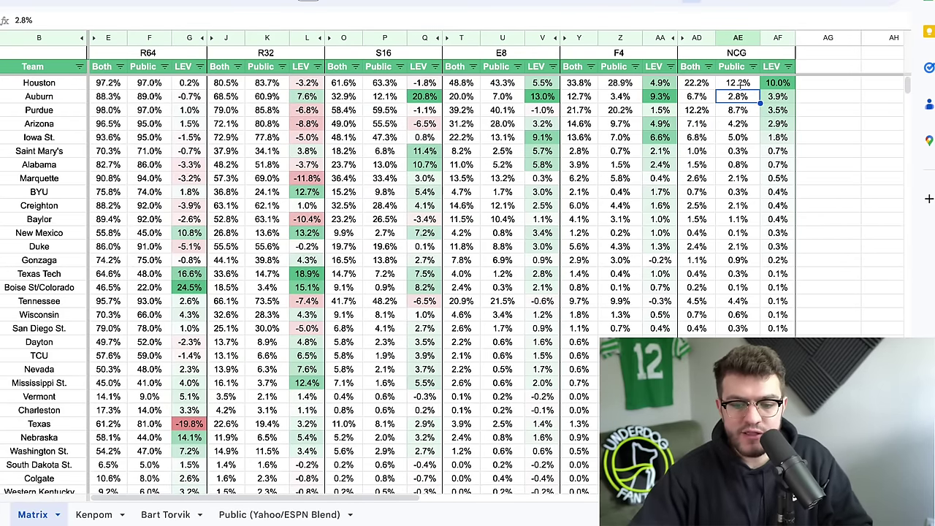
# Compare the NCG Public values of Purdue, Arizona and Auburn.
pyautogui.click(739, 109)
pyautogui.click(739, 124)
pyautogui.click(737, 99)
pyautogui.click(739, 111)
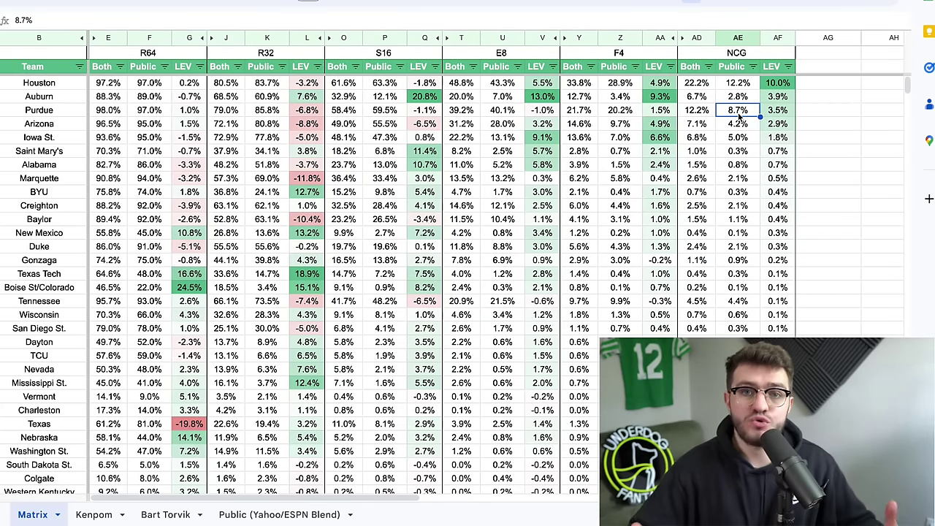
# Sort the teams by NCG Public in descending order and check Connecticut's Public value.
pyautogui.click(707, 66)
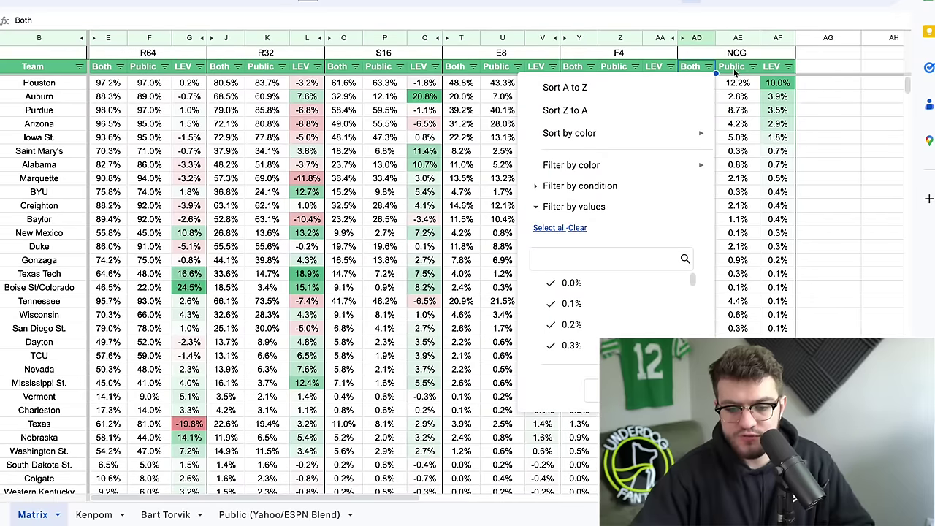
pyautogui.click(752, 66)
pyautogui.click(741, 109)
pyautogui.click(738, 83)
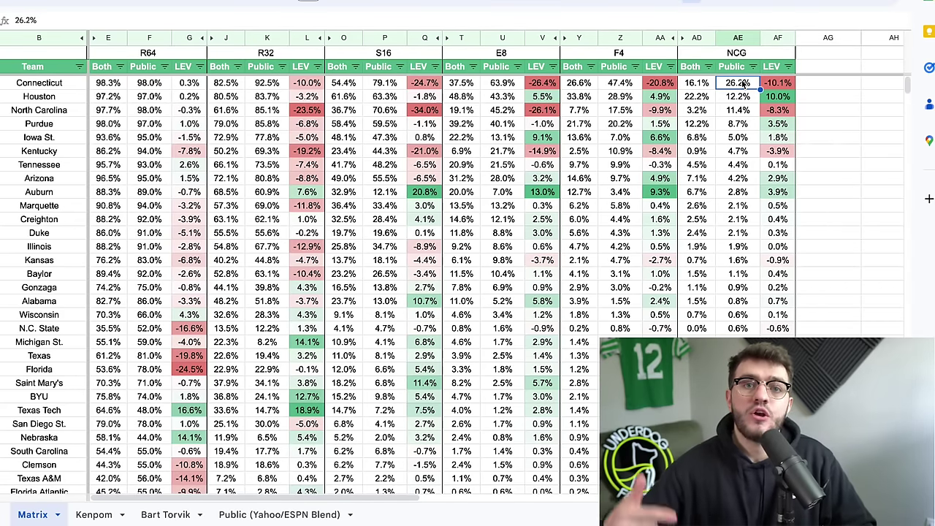
# Sort the teams by F4 LEV in descending order and check the LEV and Public values of the leading teams, including Auburn's NCG Public.
pyautogui.click(670, 67)
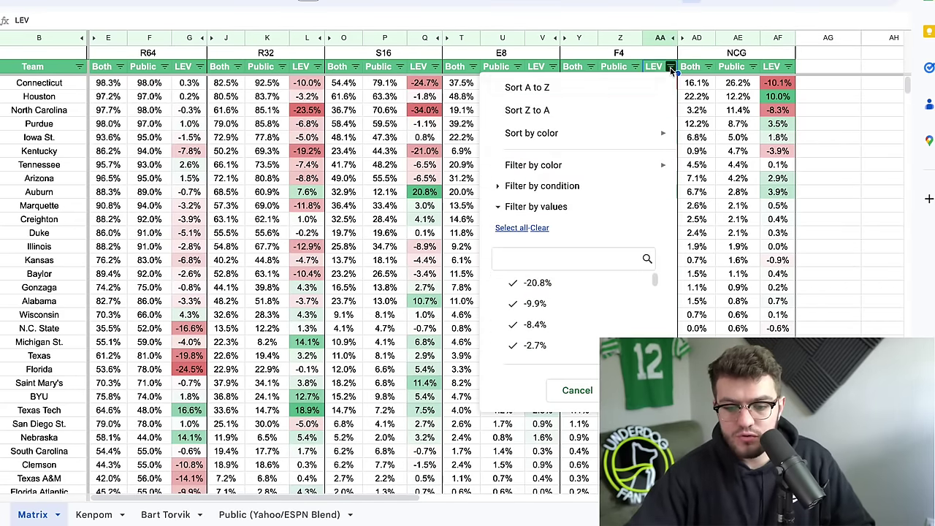
pyautogui.click(608, 108)
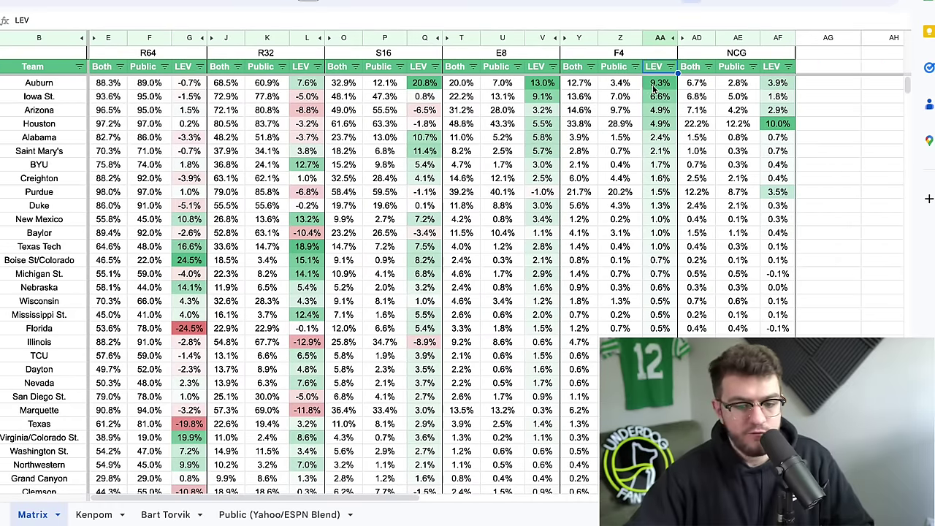
pyautogui.click(656, 85)
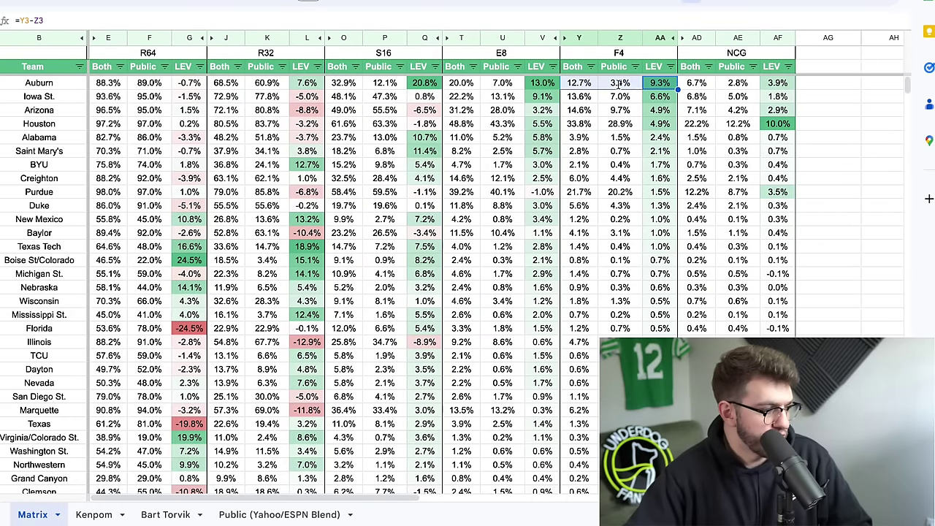
pyautogui.click(660, 97)
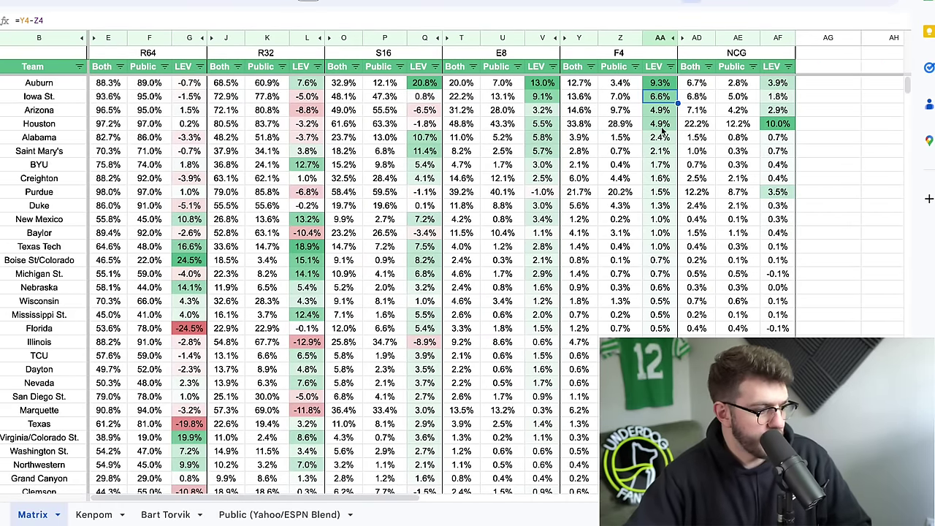
pyautogui.click(620, 83)
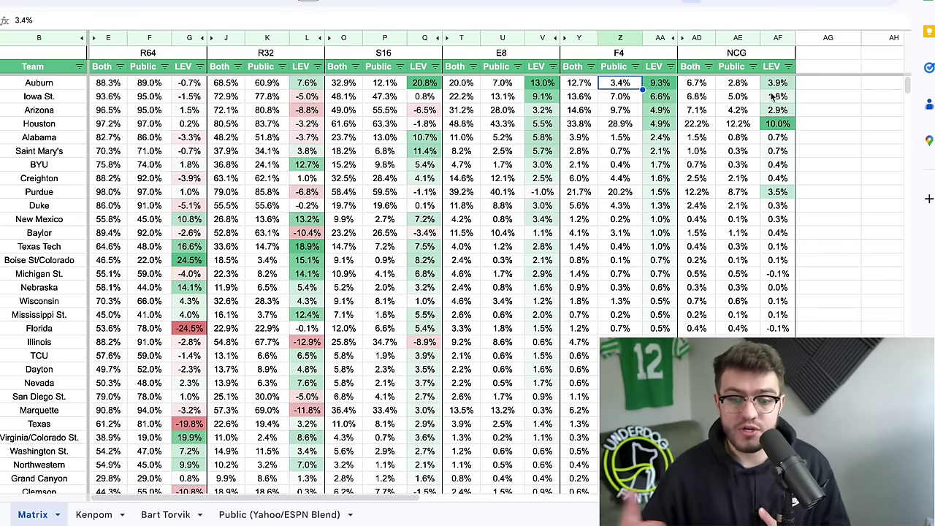
pyautogui.click(723, 87)
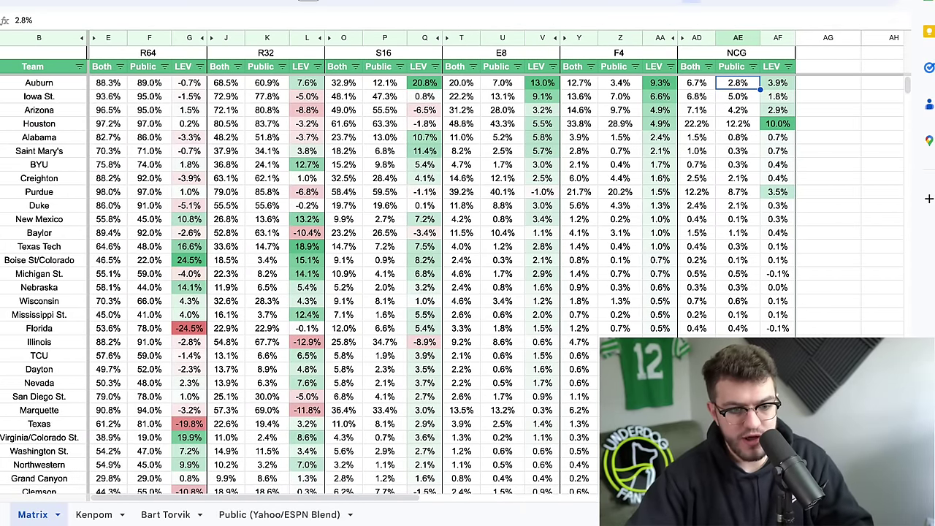
# Take the spreadsheet out of full screen and switch to the ESPN Men's Tournament Challenge window, showing the bracket's first-round matchups beside the sheet.
pyautogui.press('ctrl+super+f')
pyautogui.rightClick(235, 503)
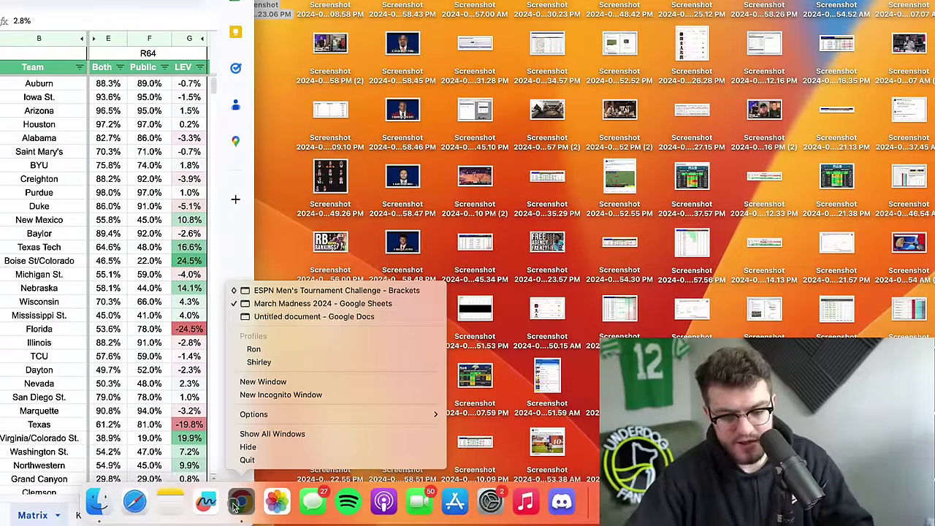
pyautogui.click(281, 290)
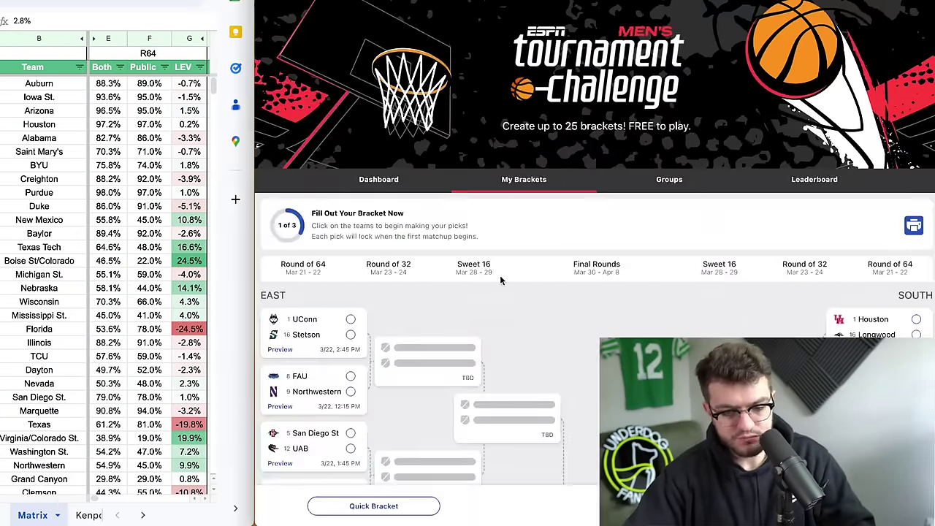
pyautogui.scroll(-3, 499, 275)
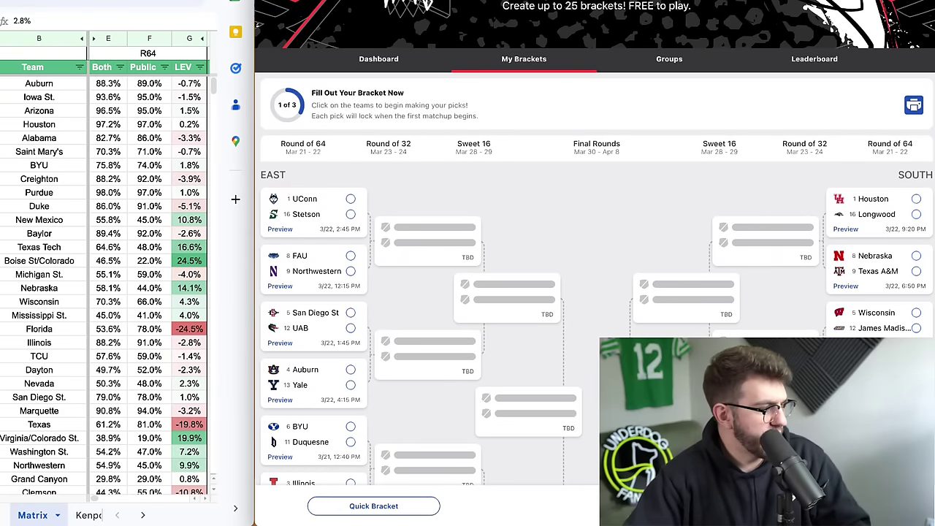